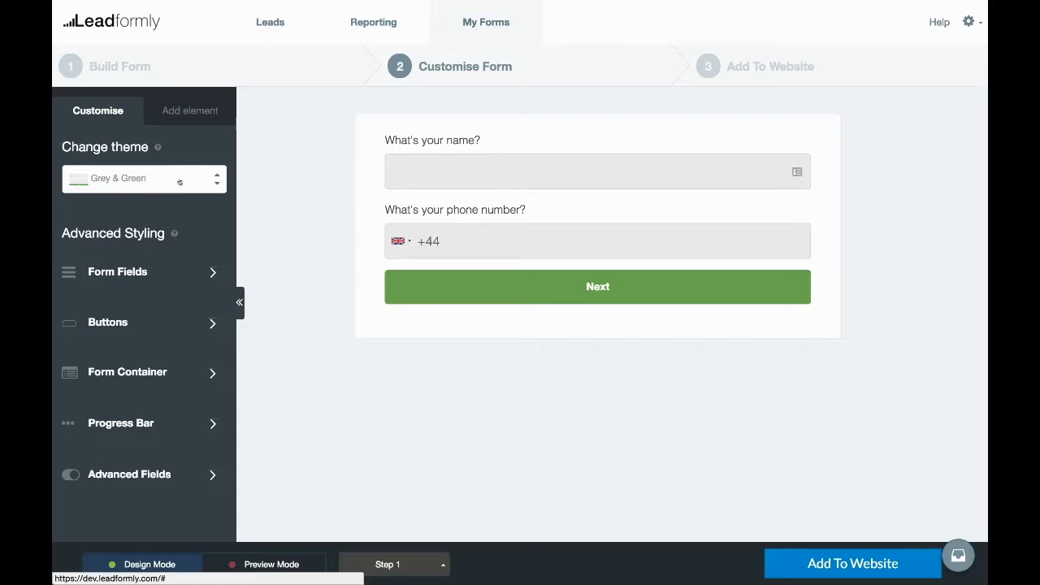
Step: Change the form's theme to Teal & green
{"action": "left_click", "coordinate": [180, 182]}
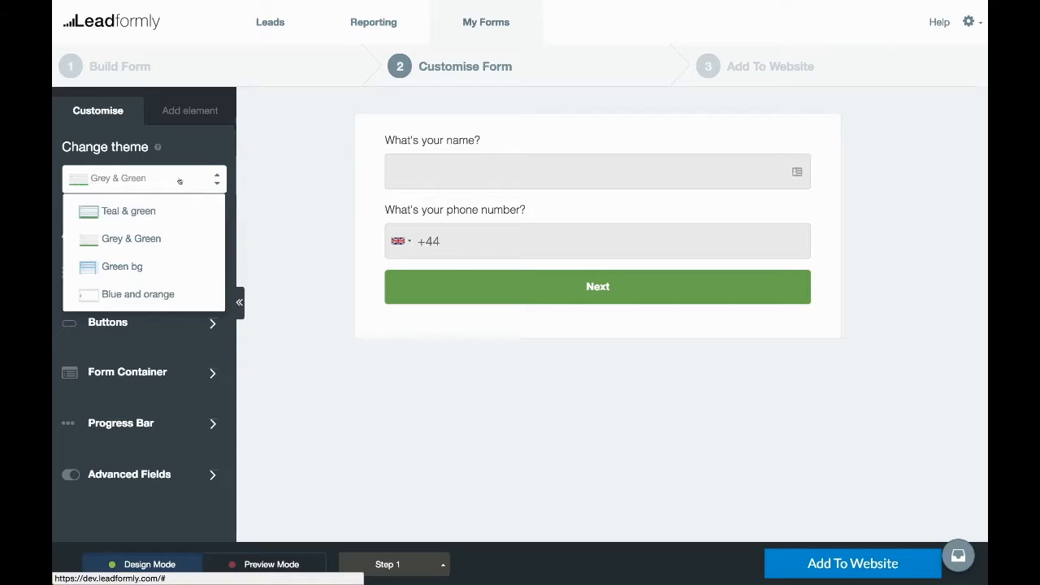
{"action": "left_click", "coordinate": [160, 215]}
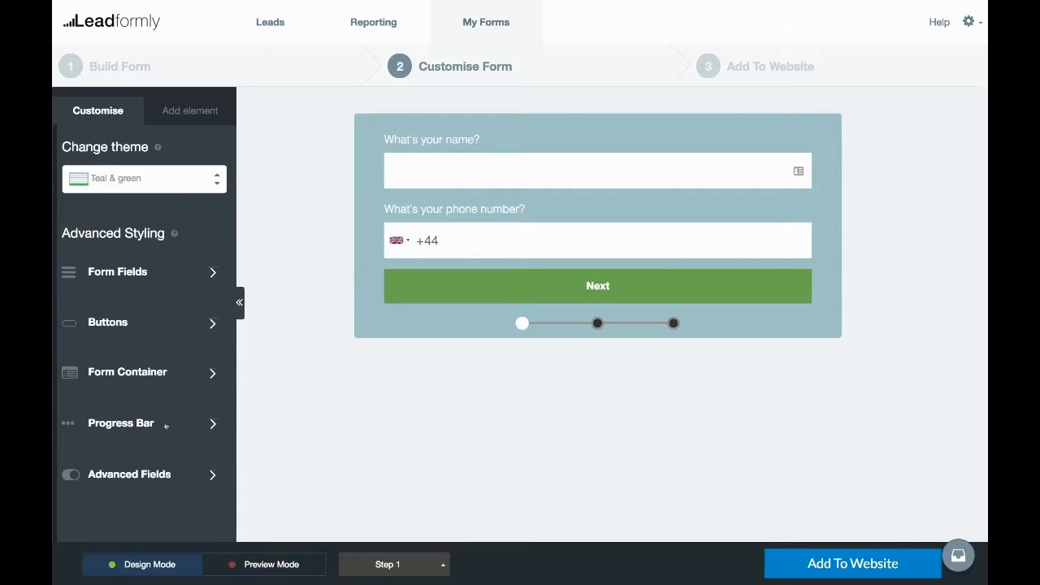
Step: Enable the form's progress bar and set its style to Barber (animated)
{"action": "left_click", "coordinate": [161, 423]}
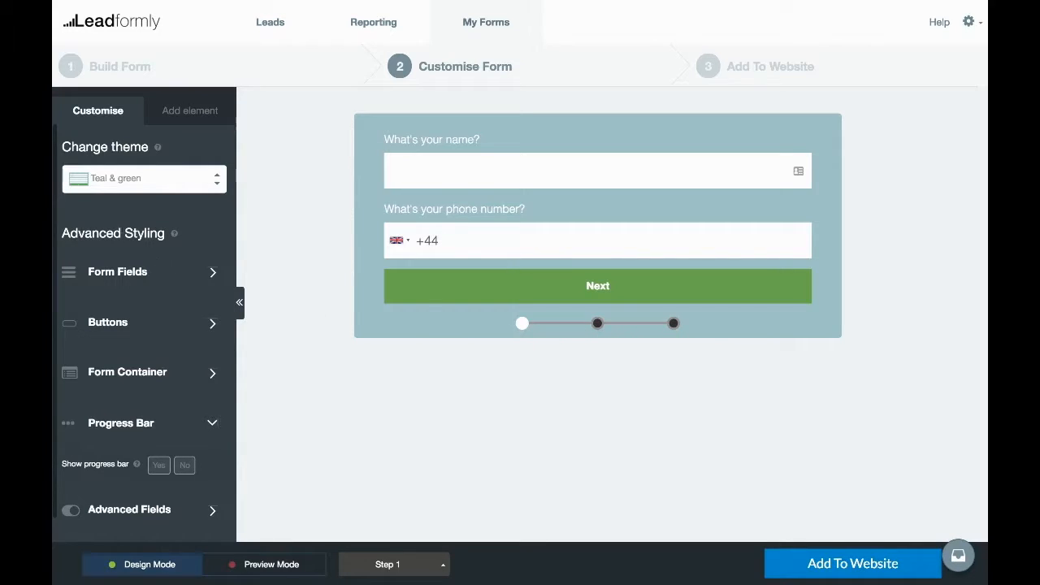
{"action": "scroll", "coordinate": [181, 394], "scroll_direction": "down", "scroll_amount": 1}
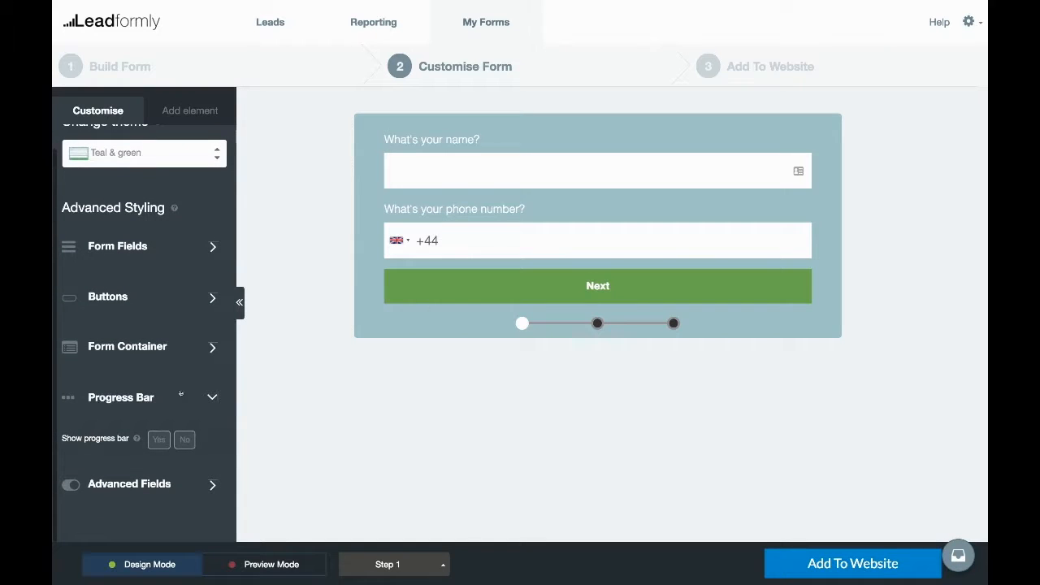
{"action": "left_click", "coordinate": [161, 439]}
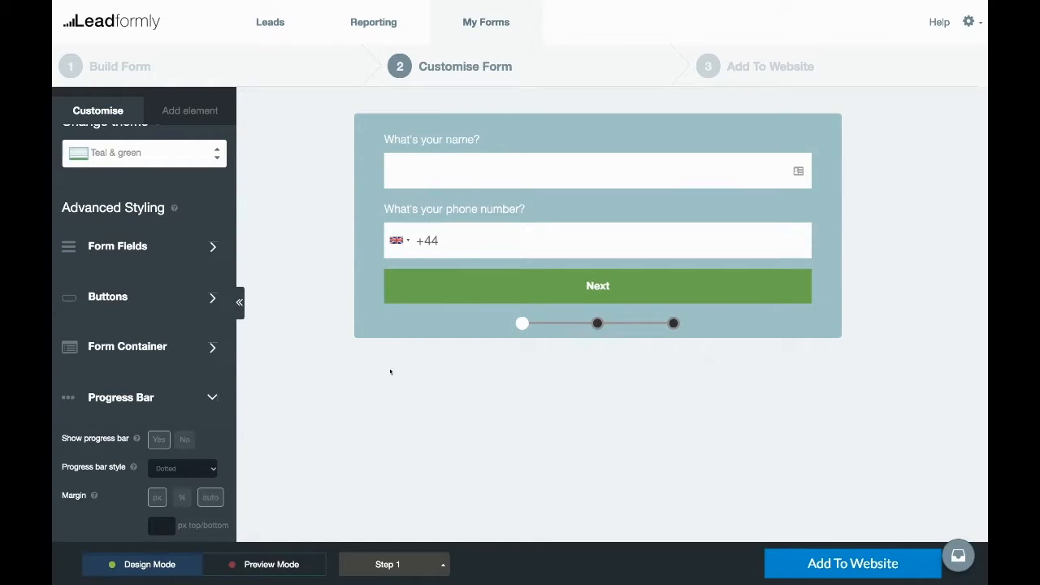
{"action": "scroll", "coordinate": [149, 382], "scroll_direction": "up", "scroll_amount": 1}
{"action": "scroll", "coordinate": [150, 382], "scroll_direction": "down", "scroll_amount": 4}
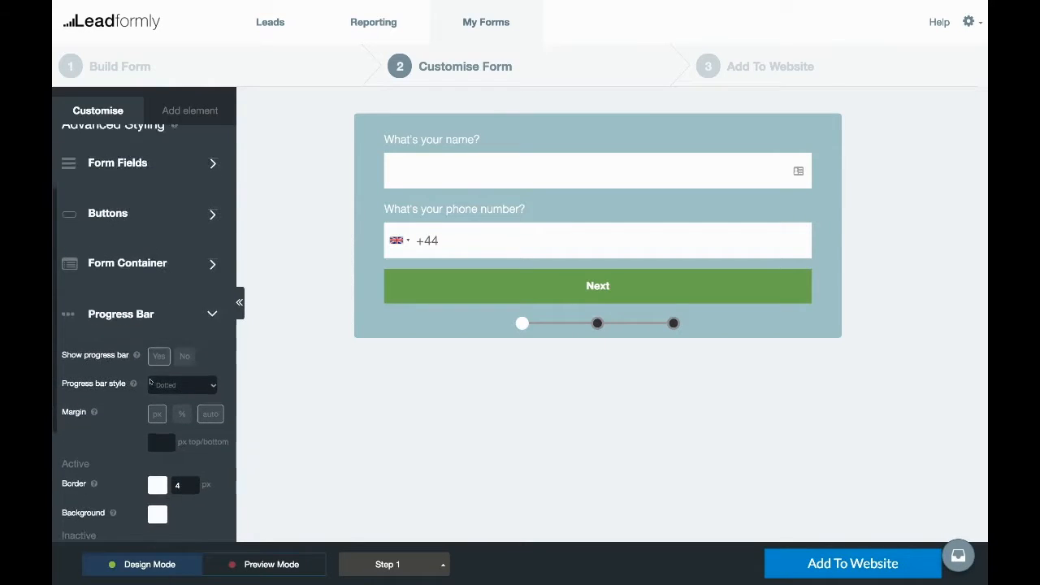
{"action": "scroll", "coordinate": [150, 382], "scroll_direction": "down", "scroll_amount": 2}
{"action": "left_click", "coordinate": [177, 316]}
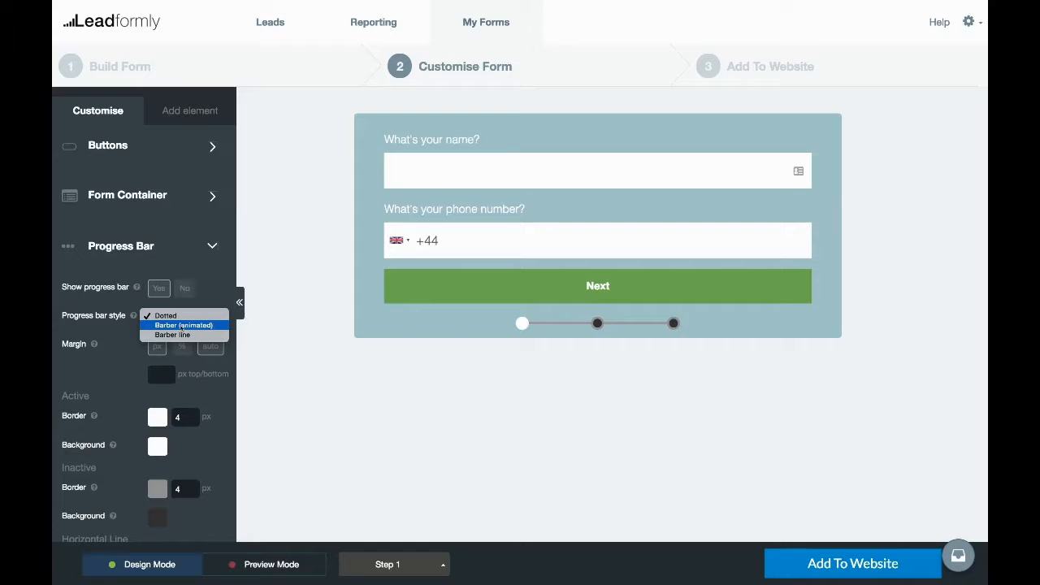
{"action": "left_click", "coordinate": [182, 325]}
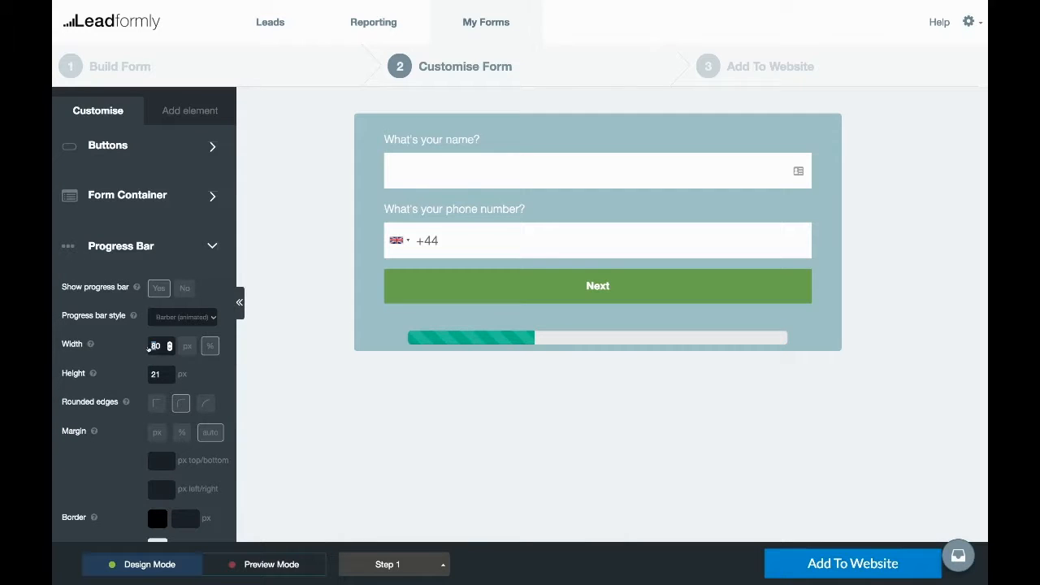
Step: Set the progress bar's width to 90% and its rounded edges to the medium option
{"action": "type", "text": "9"}
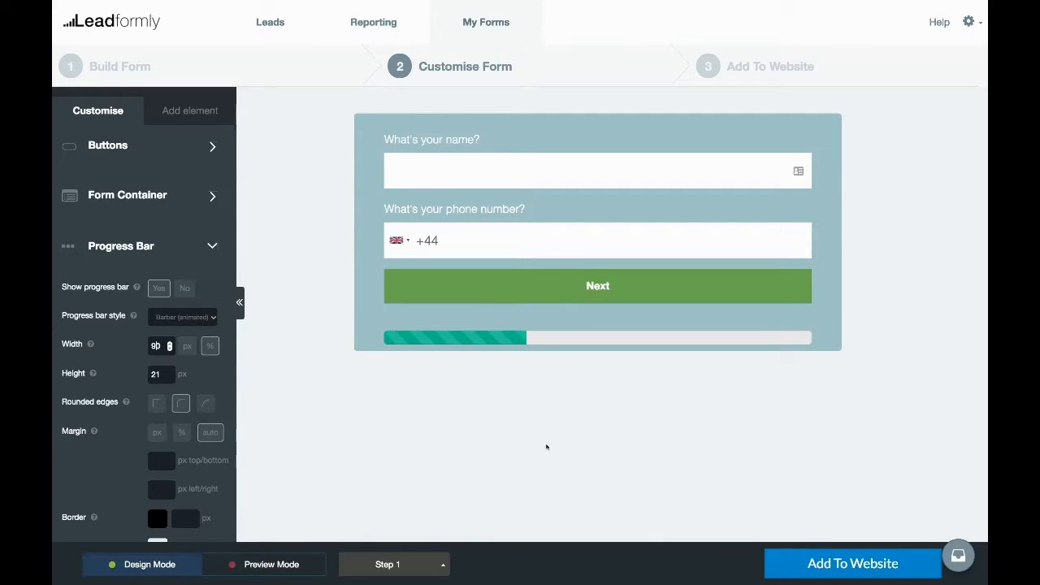
{"action": "scroll", "coordinate": [169, 414], "scroll_direction": "up", "scroll_amount": 1}
{"action": "scroll", "coordinate": [170, 414], "scroll_direction": "down", "scroll_amount": 2}
{"action": "scroll", "coordinate": [169, 413], "scroll_direction": "down", "scroll_amount": 1}
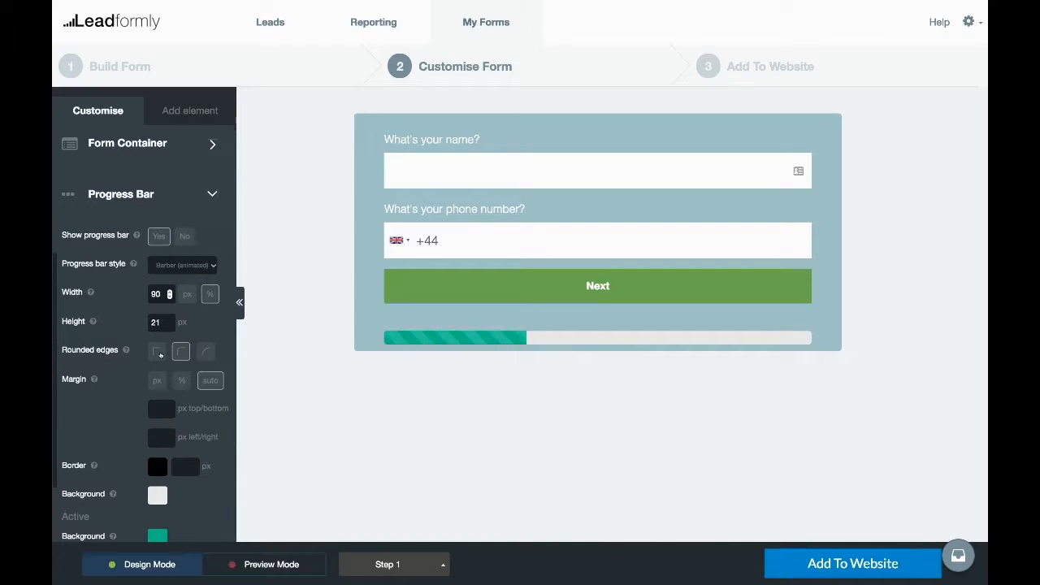
{"action": "left_click", "coordinate": [158, 353]}
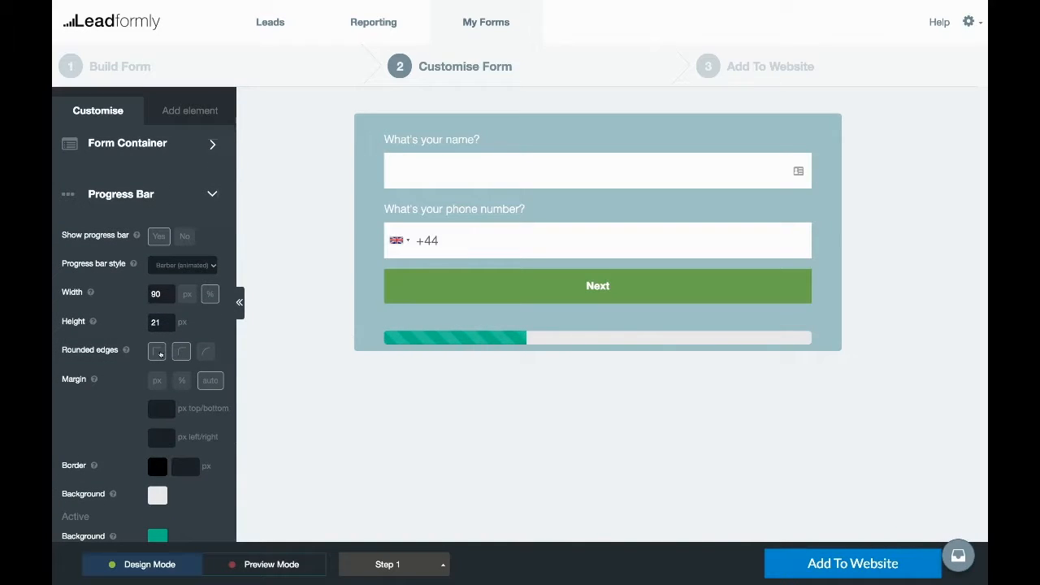
{"action": "left_click", "coordinate": [180, 353]}
Step: Change the progress bar's active background colour to the muted blue swatch starting rgb(118, 165)
{"action": "scroll", "coordinate": [160, 484], "scroll_direction": "down", "scroll_amount": 3}
{"action": "left_click", "coordinate": [158, 466]}
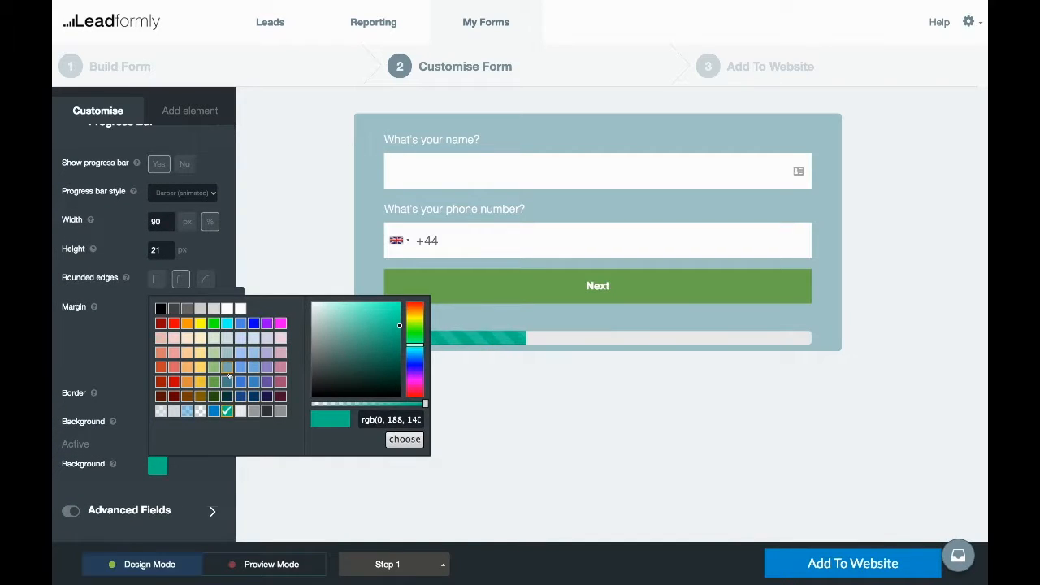
{"action": "left_click", "coordinate": [230, 376]}
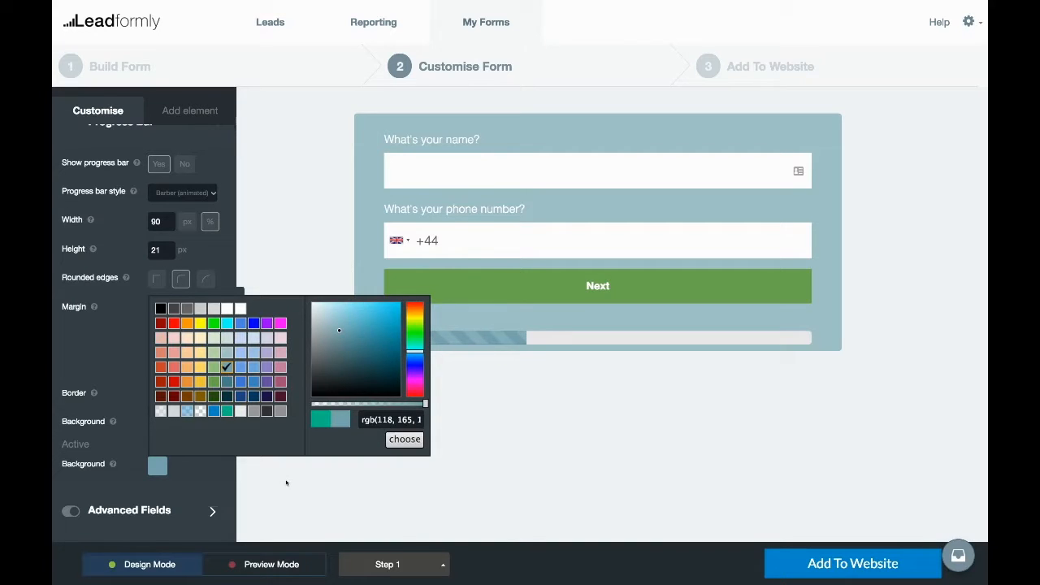
{"action": "left_click", "coordinate": [285, 480]}
Step: Make the progress bar's background semi-transparent, apply it, and collapse the progress bar settings
{"action": "left_click", "coordinate": [158, 423]}
{"action": "left_click_drag", "start_coordinate": [351, 362], "coordinate": [345, 362]}
{"action": "left_click", "coordinate": [405, 397]}
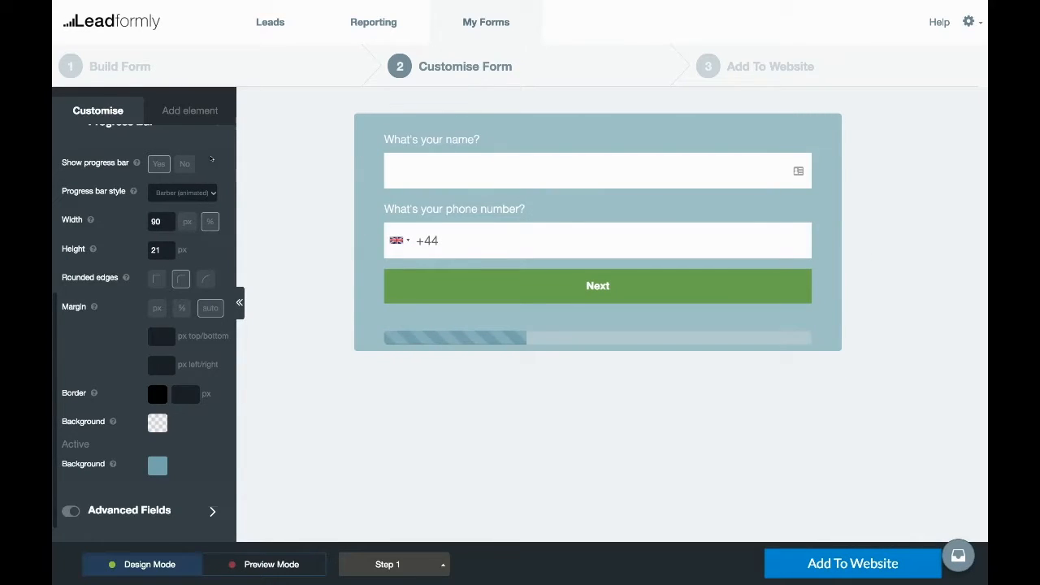
{"action": "scroll", "coordinate": [144, 325], "scroll_direction": "up", "scroll_amount": 4}
{"action": "left_click", "coordinate": [212, 423]}
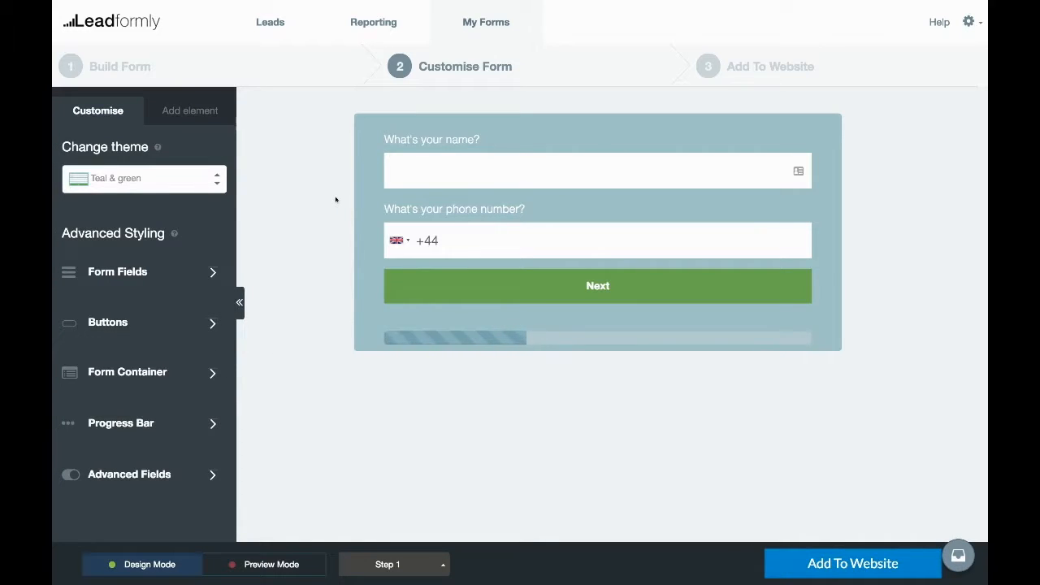
Step: Add a custom style property "background" with the value "red" to the "What's your name?" input field
{"action": "mouse_move", "coordinate": [379, 173]}
{"action": "left_click", "coordinate": [414, 198]}
{"action": "left_click", "coordinate": [452, 313]}
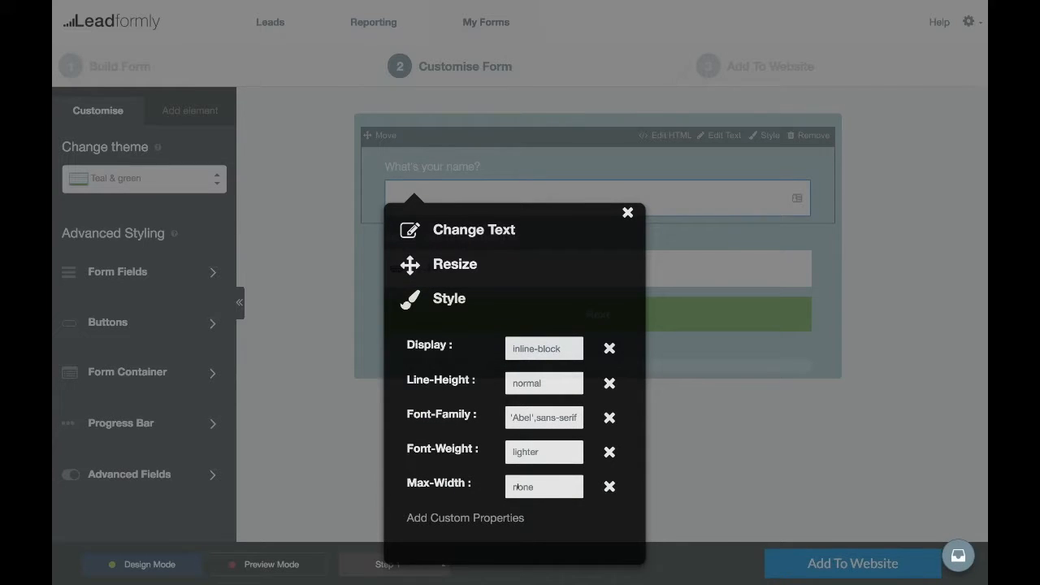
{"action": "left_click", "coordinate": [474, 518]}
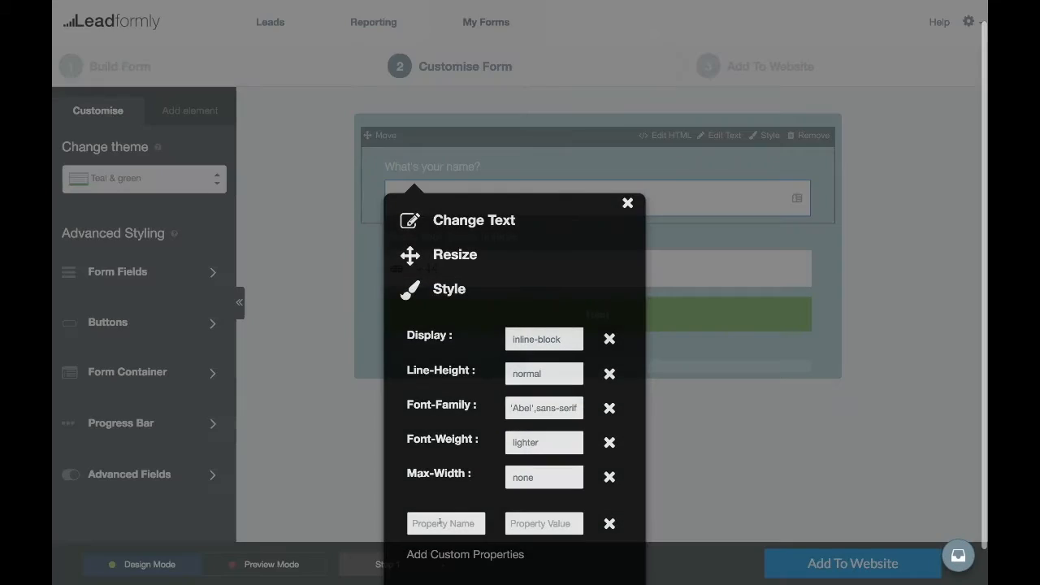
{"action": "left_click", "coordinate": [436, 522]}
{"action": "type", "text": "background"}
{"action": "key", "text": "Tab"}
{"action": "type", "text": "red"}
{"action": "left_click", "coordinate": [767, 403]}
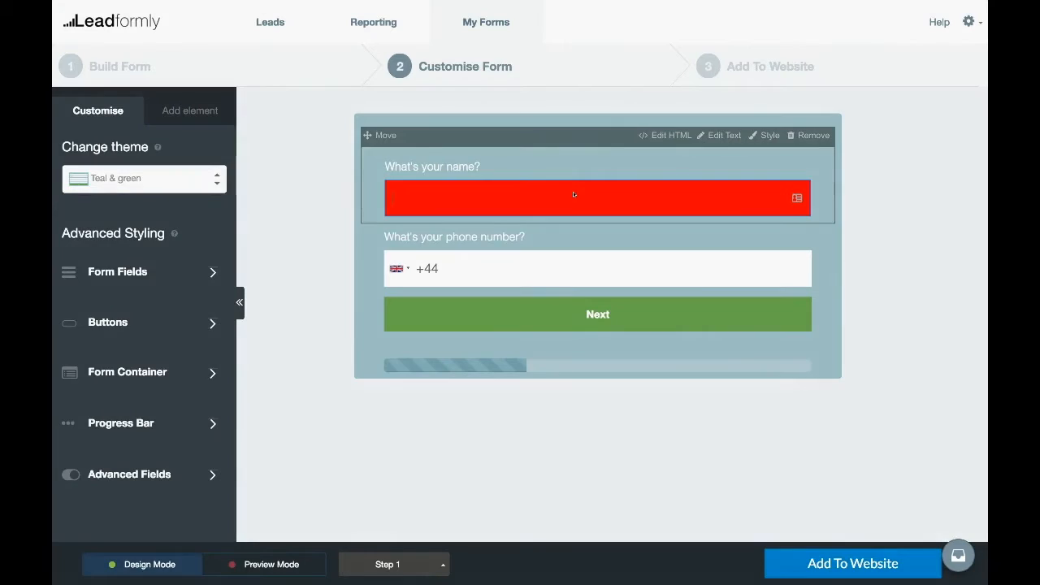
Step: Remove the custom background property from the name input field's style
{"action": "left_click", "coordinate": [574, 196]}
{"action": "left_click", "coordinate": [614, 308]}
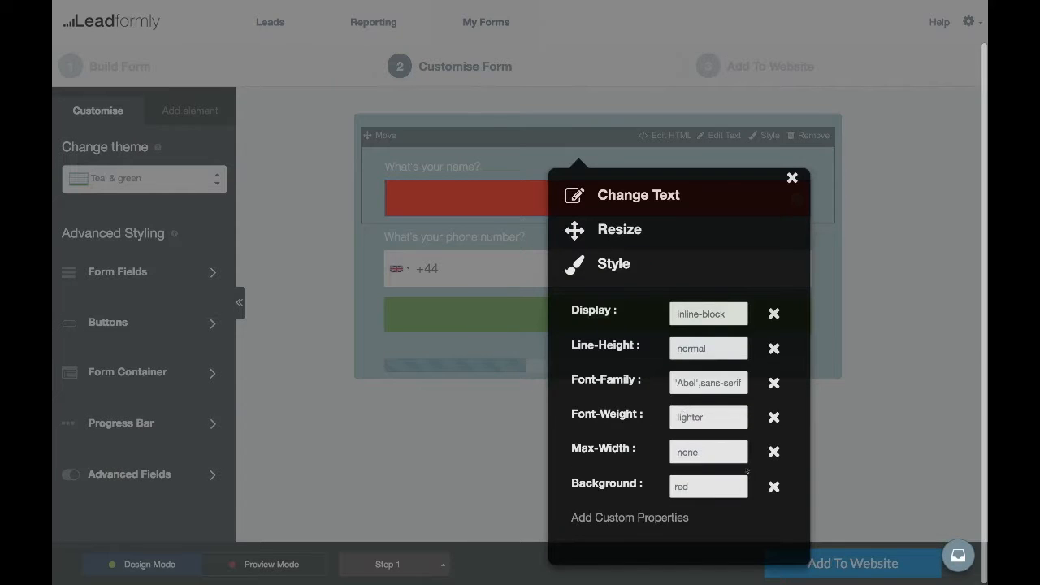
{"action": "left_click", "coordinate": [772, 482]}
{"action": "left_click", "coordinate": [415, 453]}
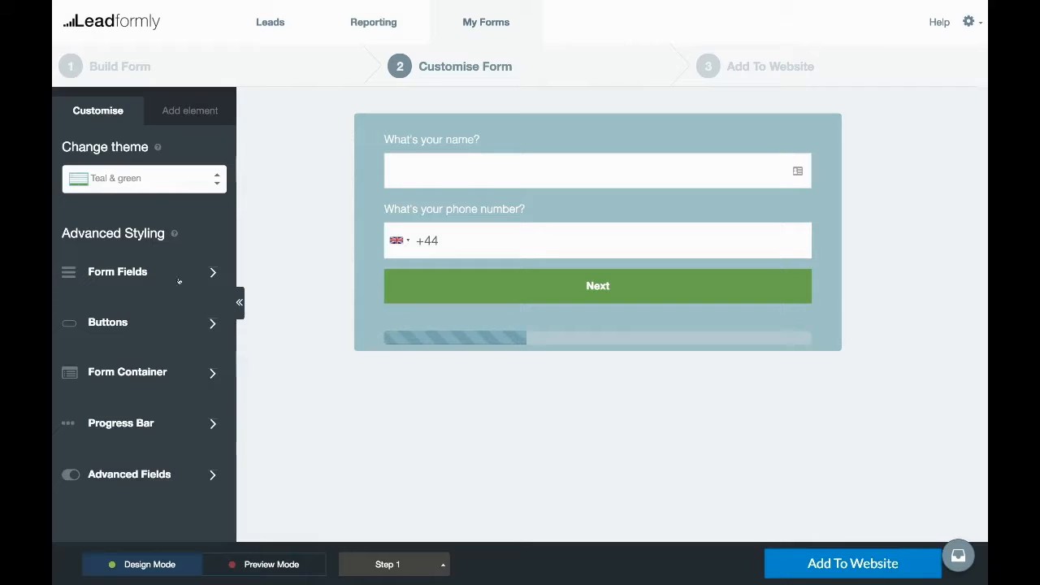
Step: Select the name input field and widen the form to 80% width
{"action": "mouse_move", "coordinate": [423, 239]}
{"action": "mouse_move", "coordinate": [516, 317]}
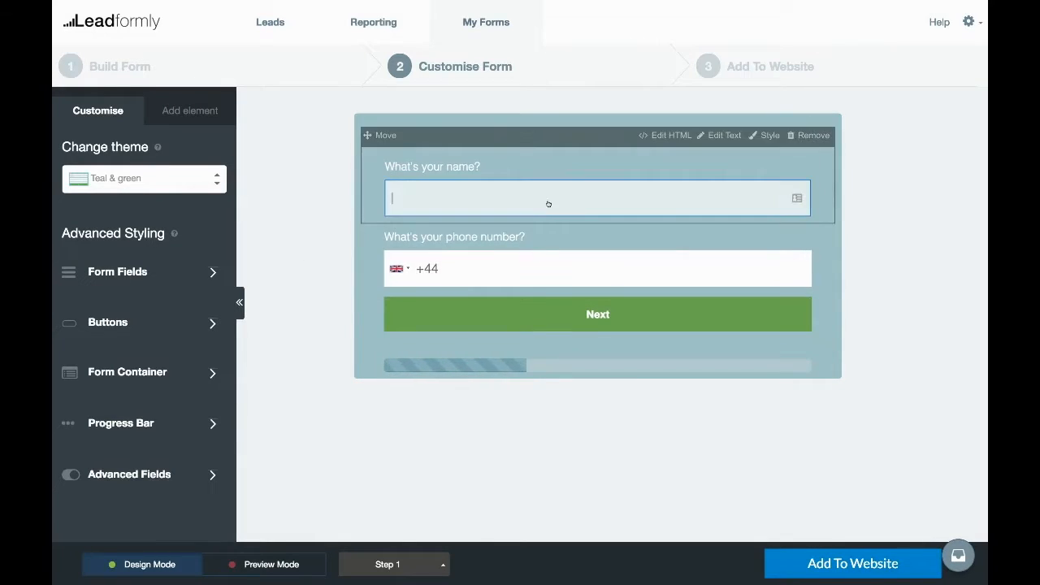
{"action": "left_click", "coordinate": [543, 202]}
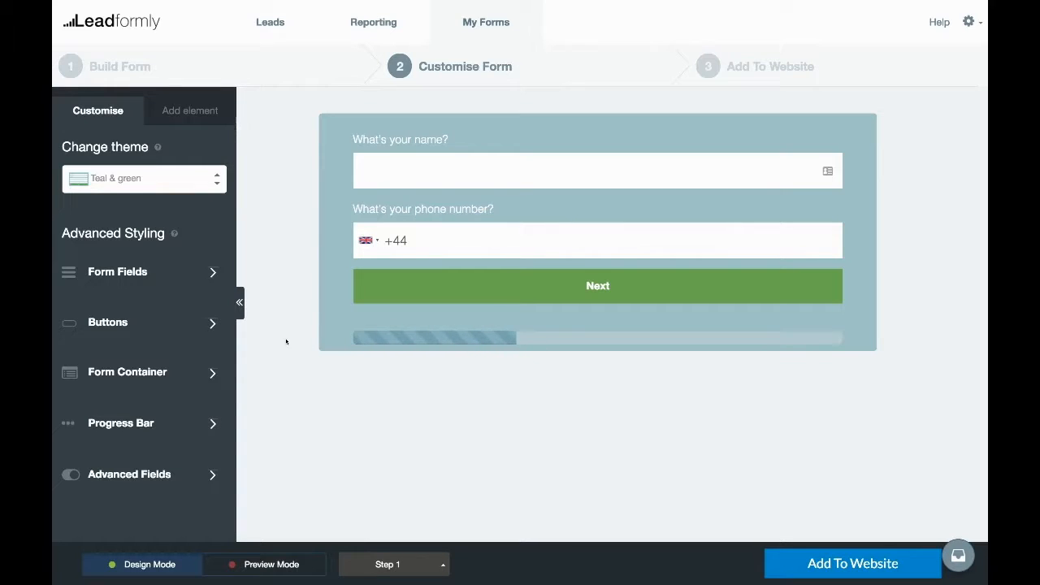
Step: Make the form container's background fully transparent and apply the colour
{"action": "left_click", "coordinate": [210, 372]}
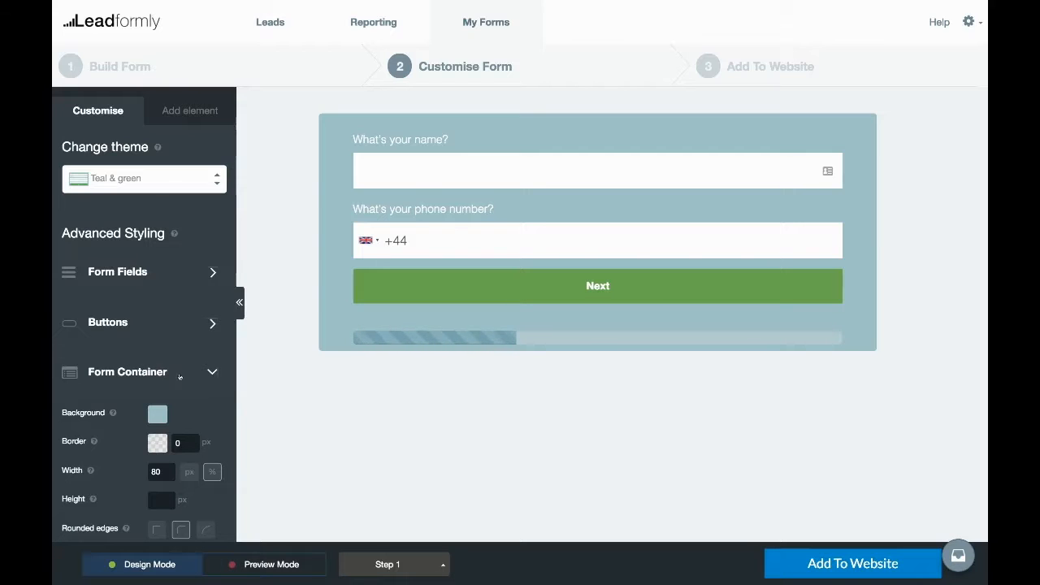
{"action": "scroll", "coordinate": [167, 370], "scroll_direction": "down", "scroll_amount": 1}
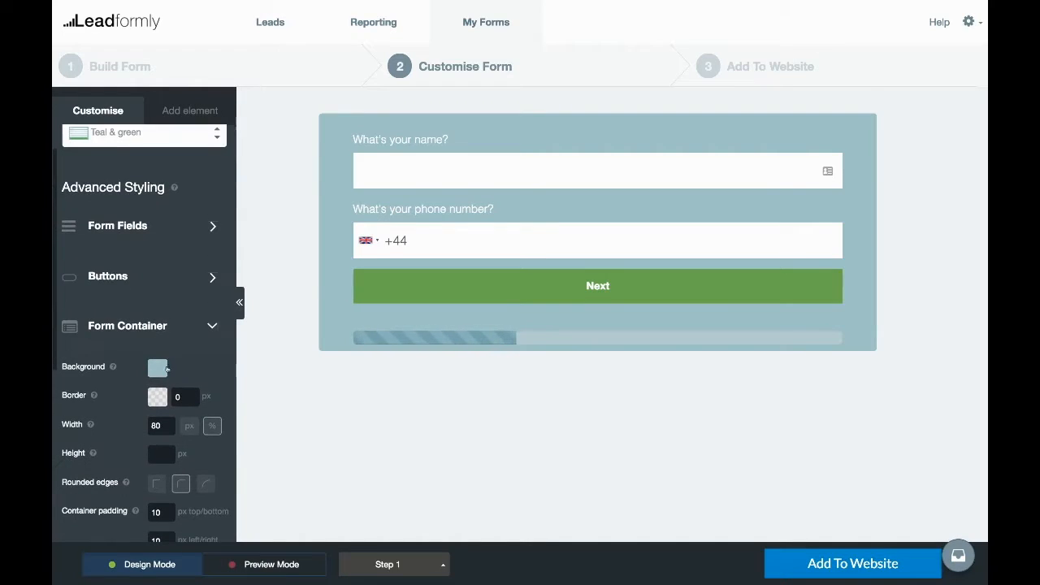
{"action": "left_click", "coordinate": [165, 370]}
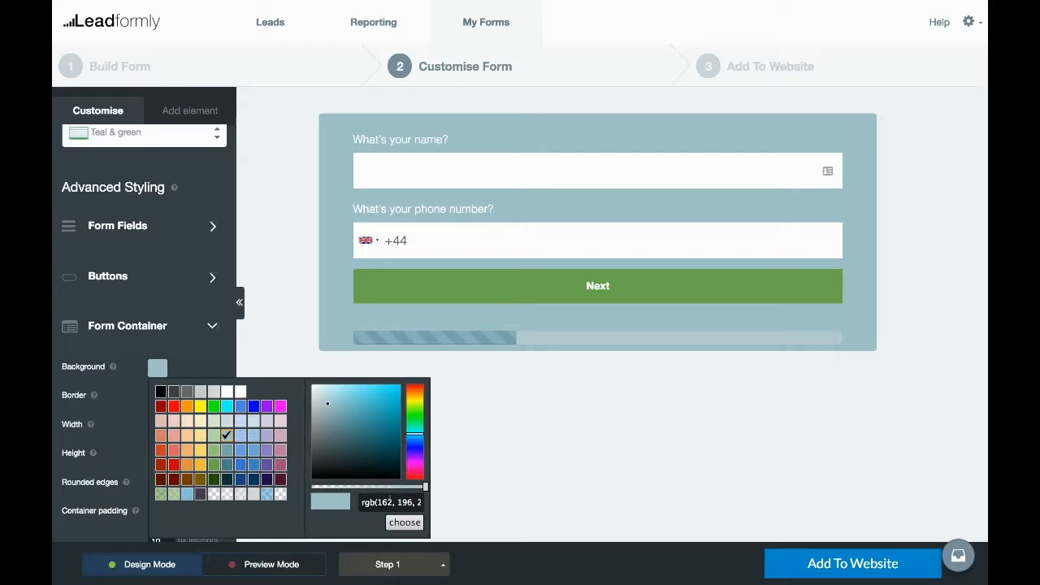
{"action": "left_click_drag", "start_coordinate": [391, 486], "coordinate": [312, 486]}
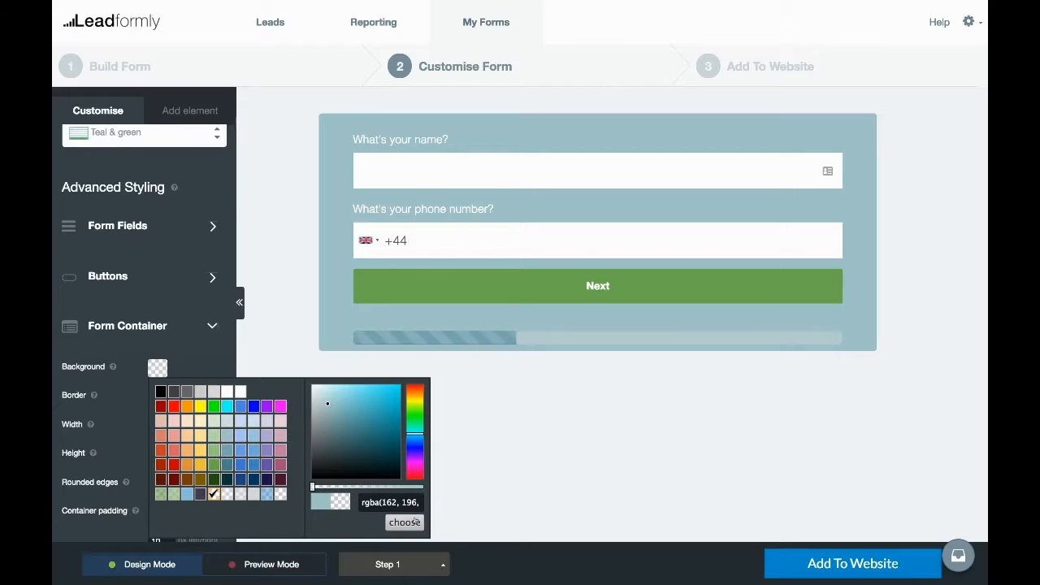
{"action": "left_click_drag", "start_coordinate": [405, 485], "coordinate": [313, 486]}
{"action": "left_click", "coordinate": [405, 523]}
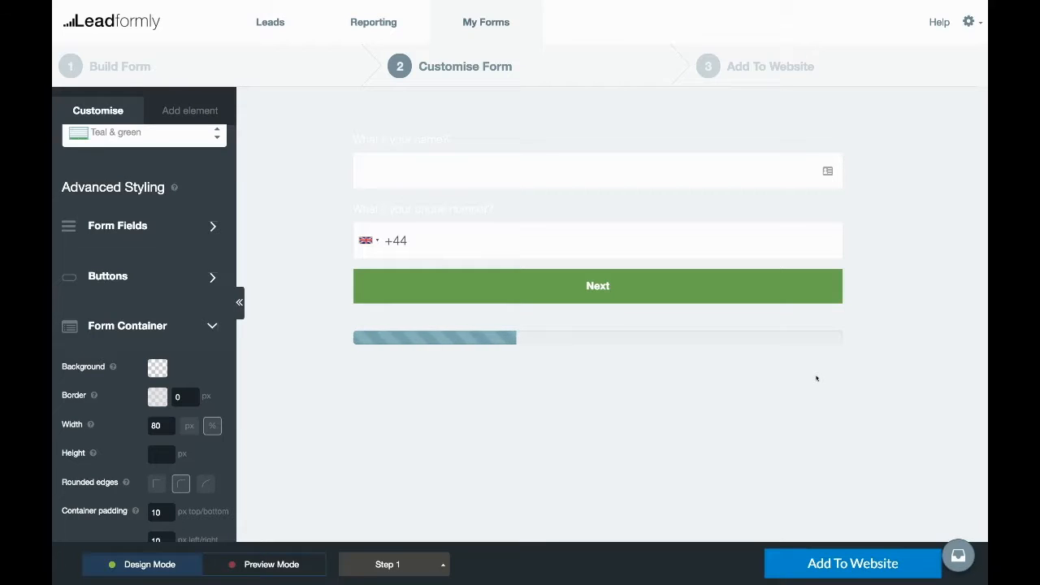
Step: Examine how the forms blend into the Venture Harbour proposal page and the Leadformly home page, and return to the Form Builder
{"action": "mouse_move", "coordinate": [471, 2]}
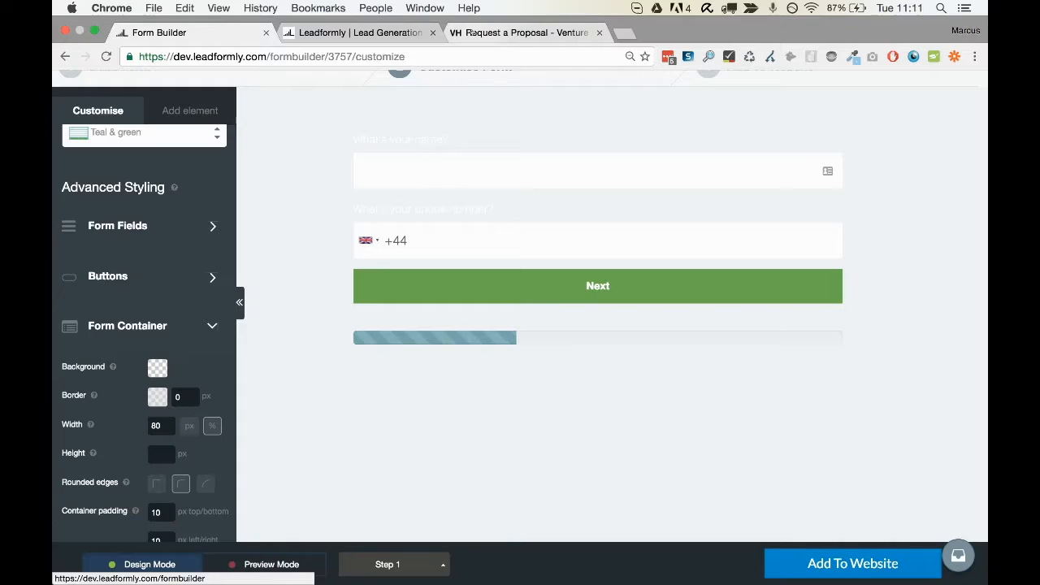
{"action": "left_click", "coordinate": [470, 32]}
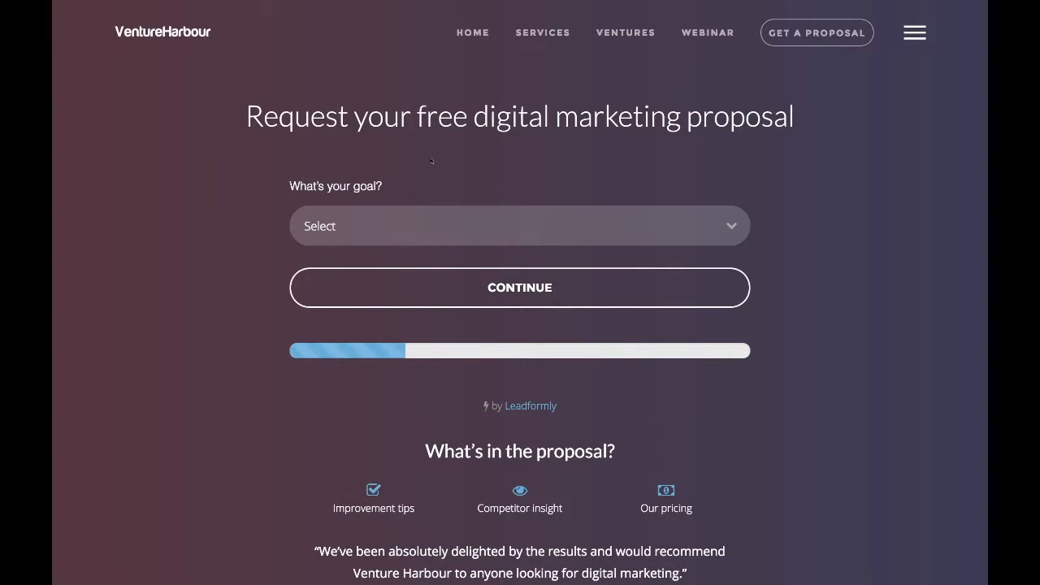
{"action": "mouse_move", "coordinate": [556, 3]}
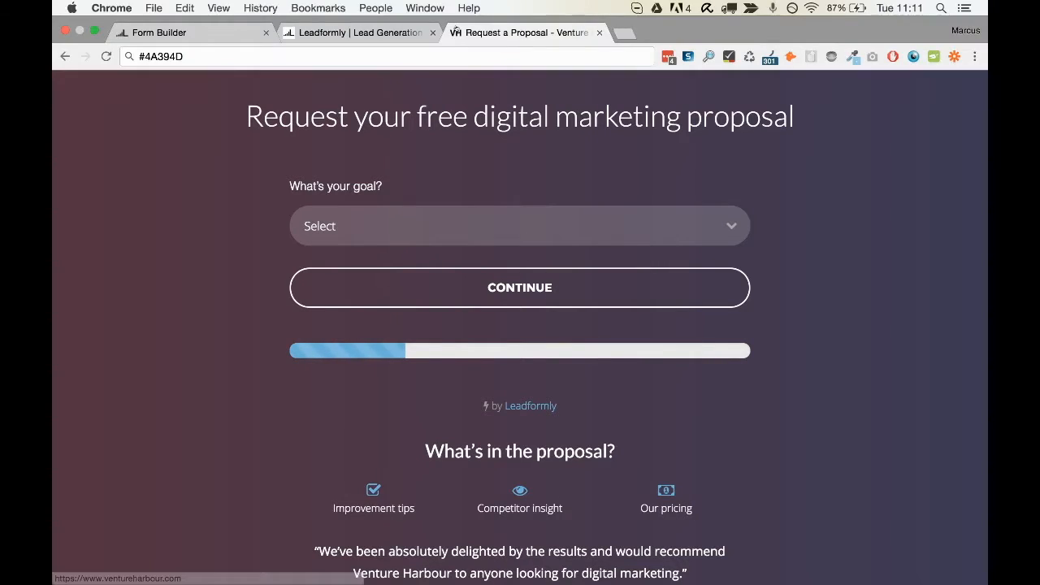
{"action": "left_click", "coordinate": [343, 32]}
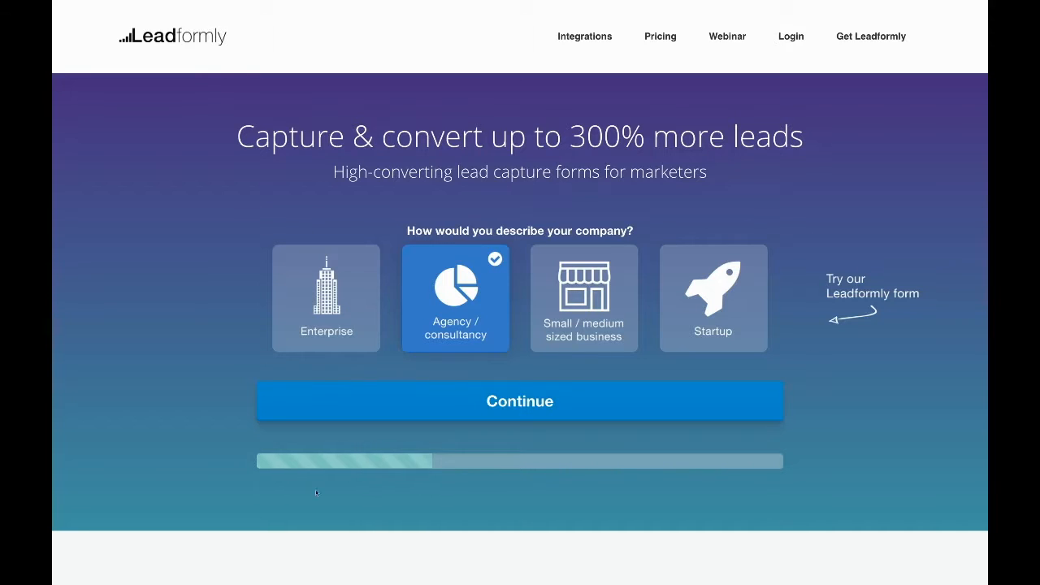
{"action": "mouse_move", "coordinate": [334, 2]}
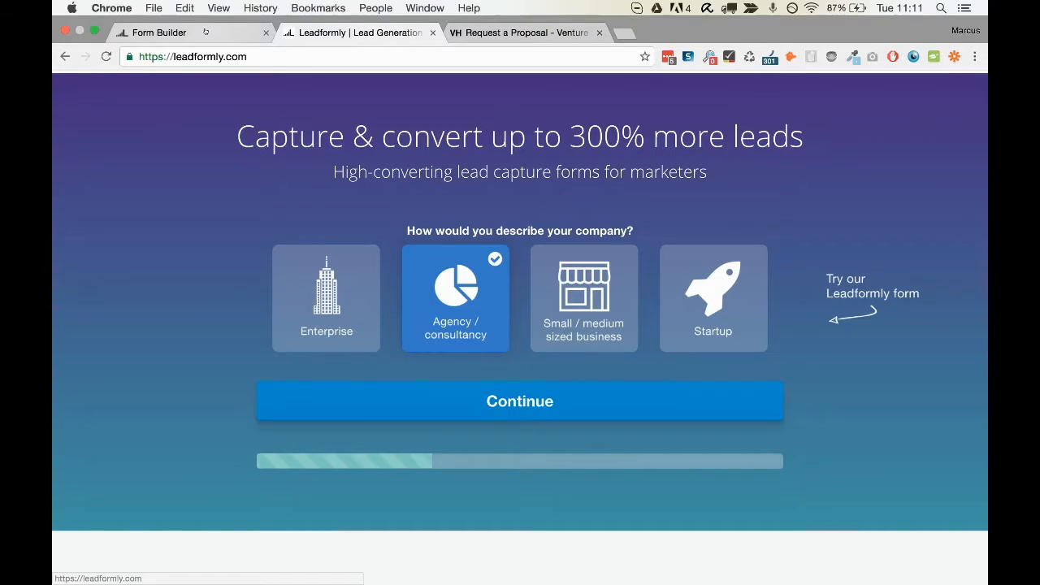
{"action": "left_click", "coordinate": [159, 30]}
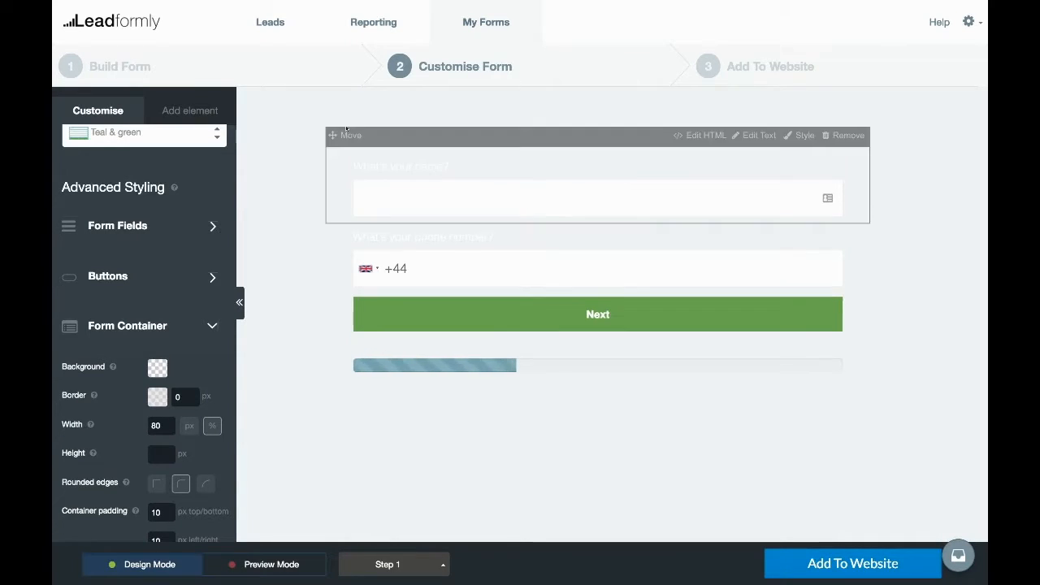
Step: Set the form container's background to light grey and reduce its opacity to fully transparent
{"action": "left_click", "coordinate": [158, 368]}
{"action": "left_click", "coordinate": [213, 391]}
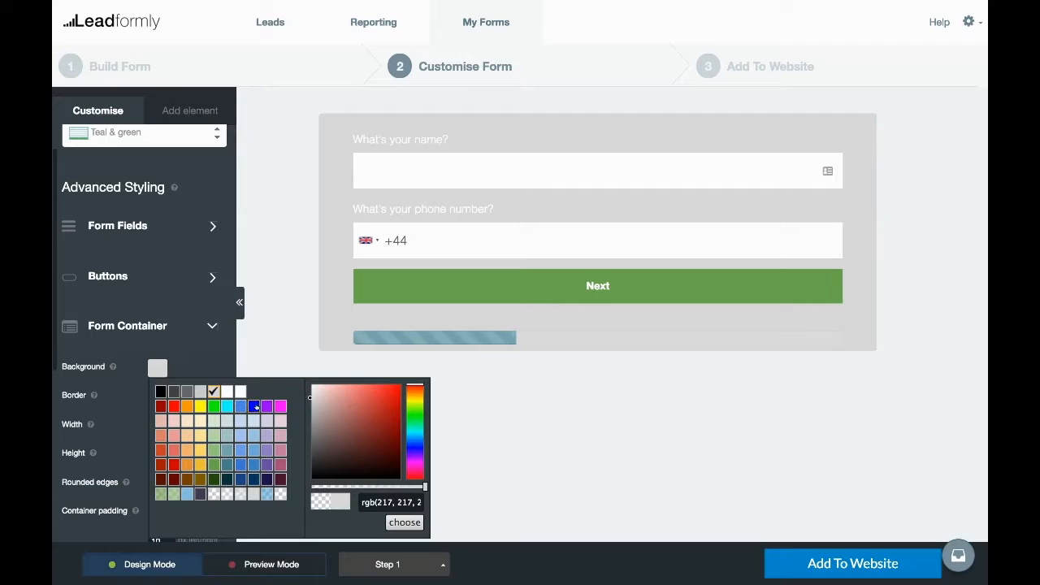
{"action": "left_click", "coordinate": [312, 487]}
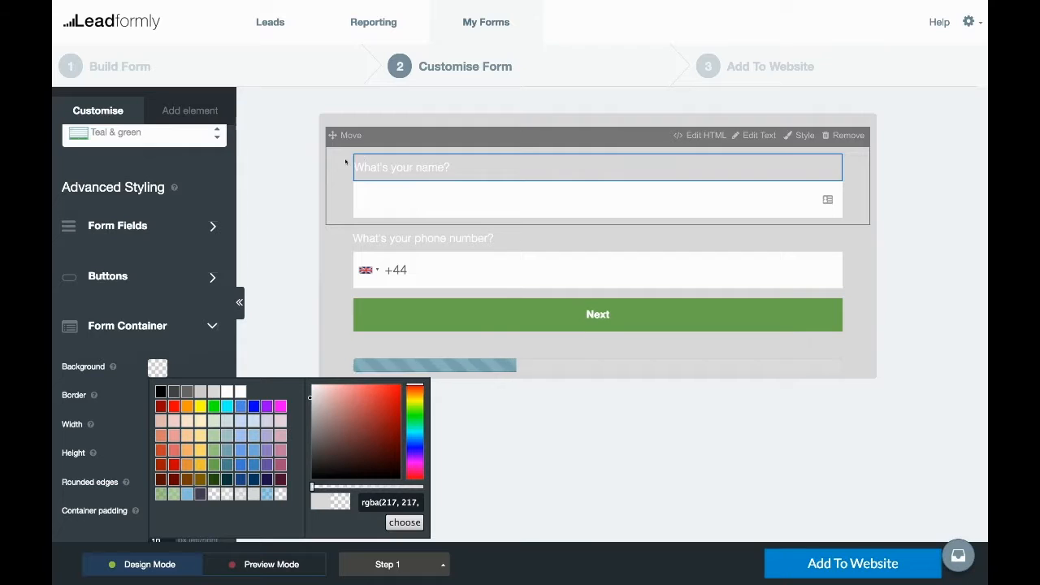
Step: Switch to the Venture Harbour proposal page and sample its reddish-purple background colour with ColorZilla's page colour picker
{"action": "mouse_move", "coordinate": [423, 3]}
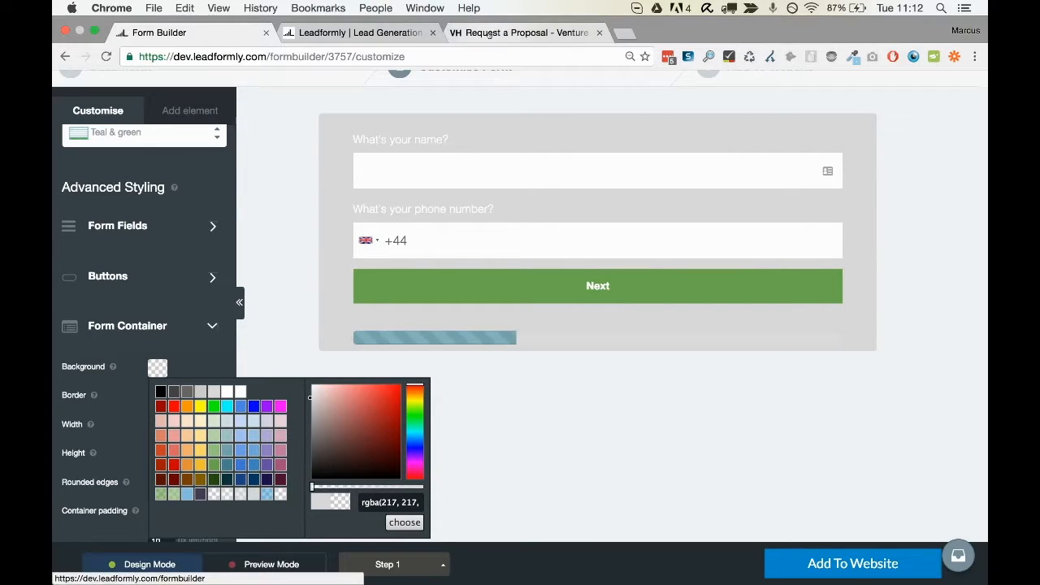
{"action": "left_click", "coordinate": [520, 32]}
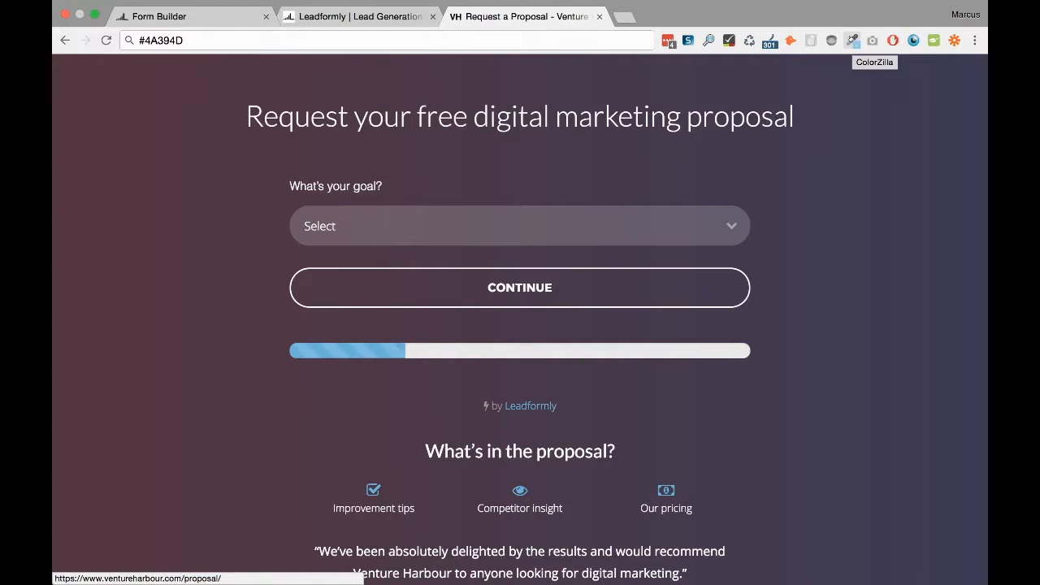
{"action": "left_click", "coordinate": [852, 42]}
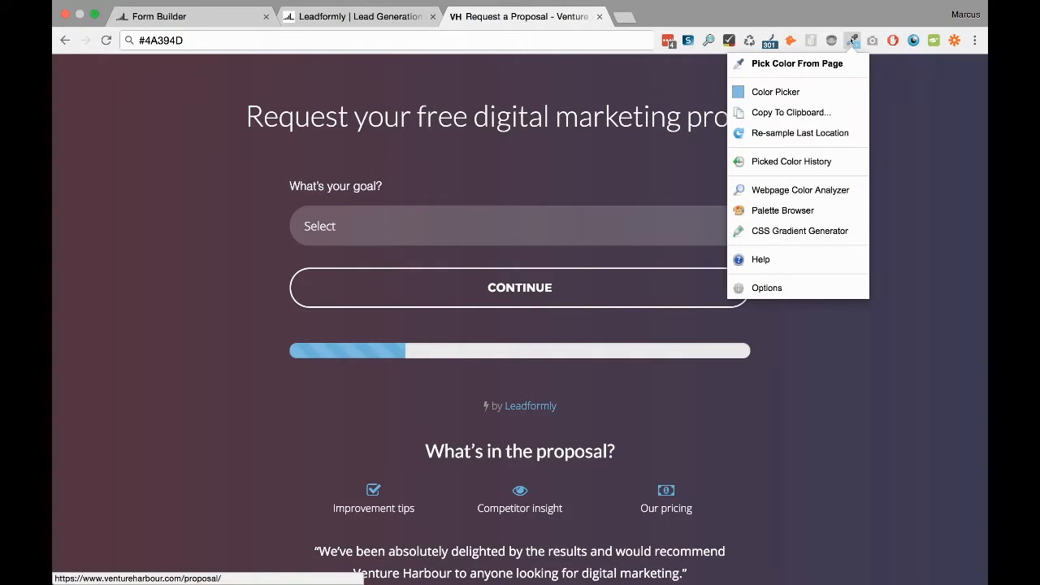
{"action": "left_click", "coordinate": [801, 64]}
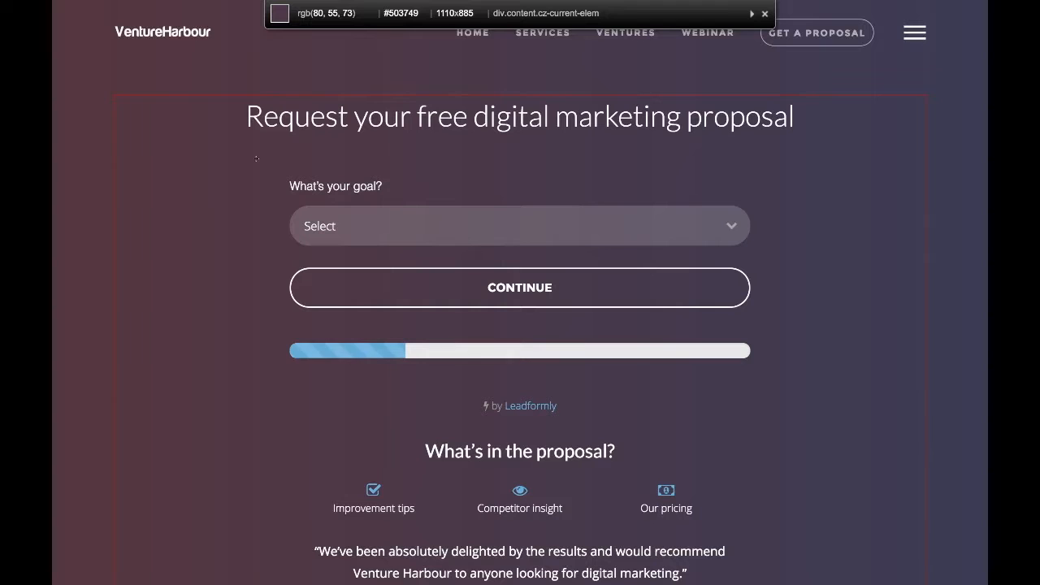
{"action": "left_click", "coordinate": [169, 168]}
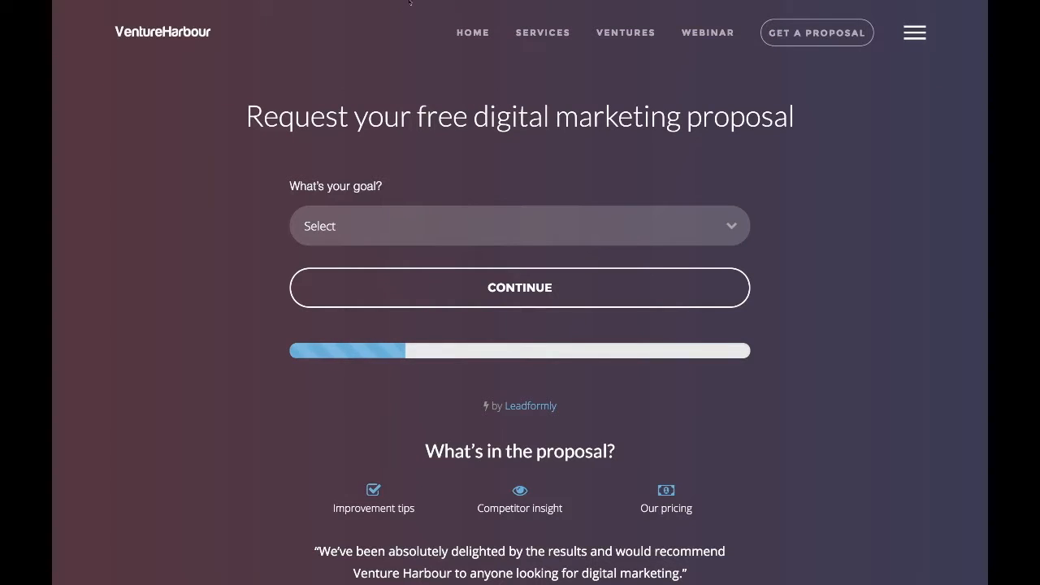
Step: Return to the Form Builder and paste the sampled colour, rgb(84, 54, 70), as the form container's background
{"action": "mouse_move", "coordinate": [429, 2]}
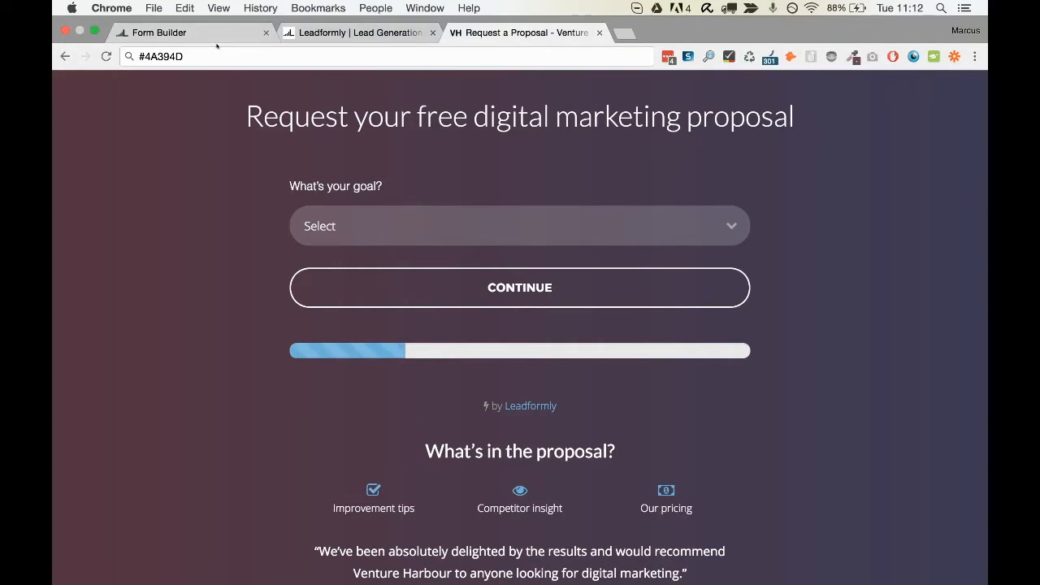
{"action": "left_click", "coordinate": [172, 37]}
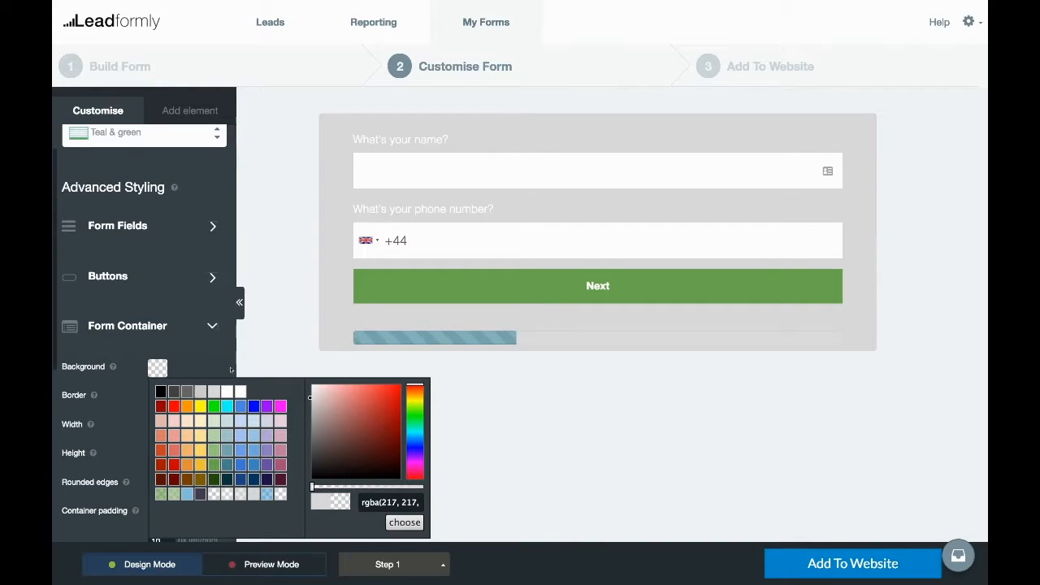
{"action": "triple_click", "coordinate": [394, 503]}
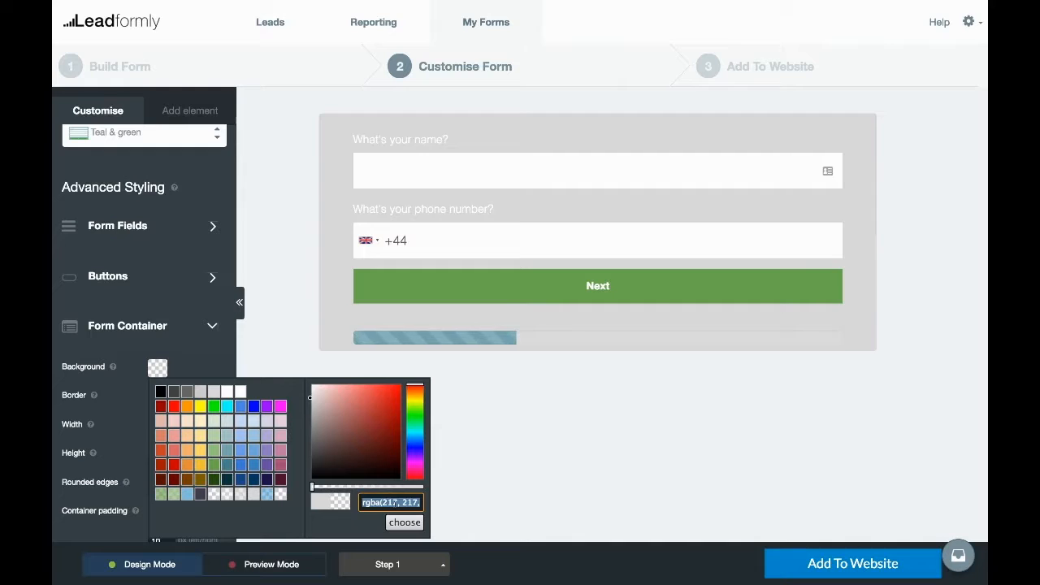
{"action": "key", "text": "ctrl+v"}
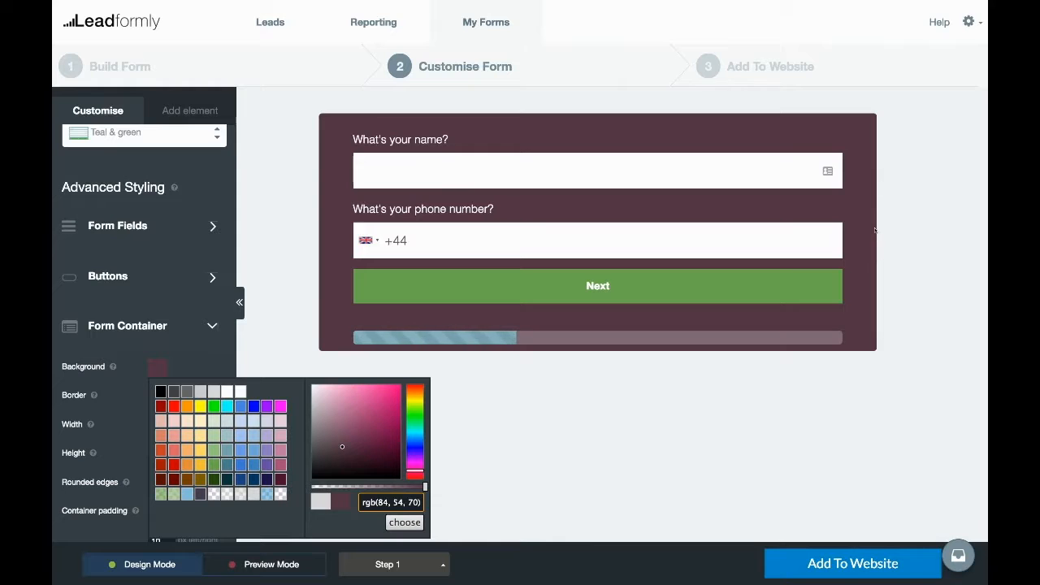
Step: Set the form container's background to a pale teal swatch and apply the colour
{"action": "mouse_move", "coordinate": [723, 317]}
{"action": "left_click", "coordinate": [227, 435]}
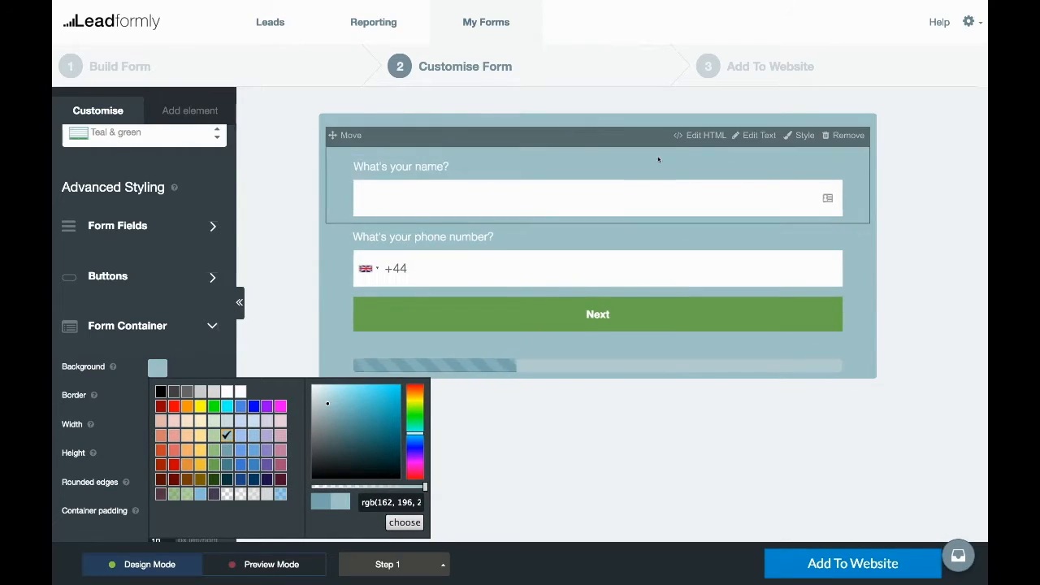
{"action": "left_click", "coordinate": [405, 524]}
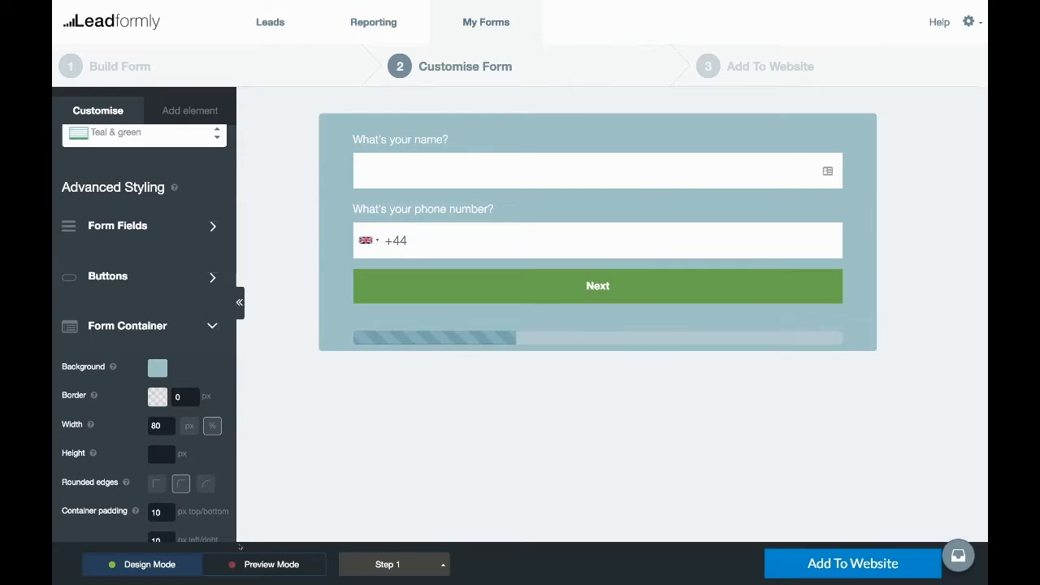
Step: Preview the form, advance to the company description question in step 2, and return to Design Mode
{"action": "left_click", "coordinate": [271, 564]}
{"action": "left_click", "coordinate": [453, 285]}
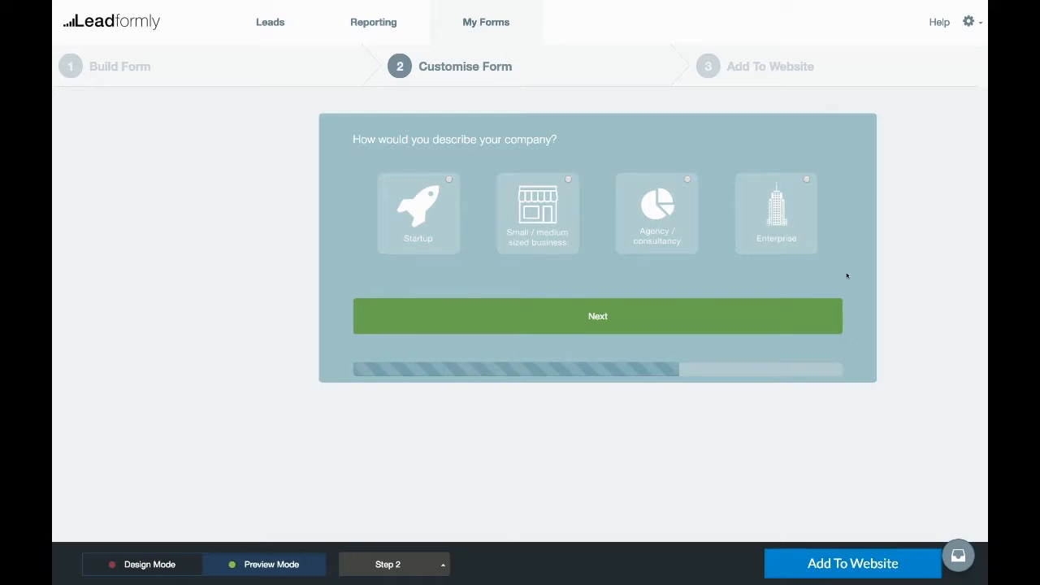
{"action": "left_click", "coordinate": [171, 563]}
{"action": "mouse_move", "coordinate": [333, 255]}
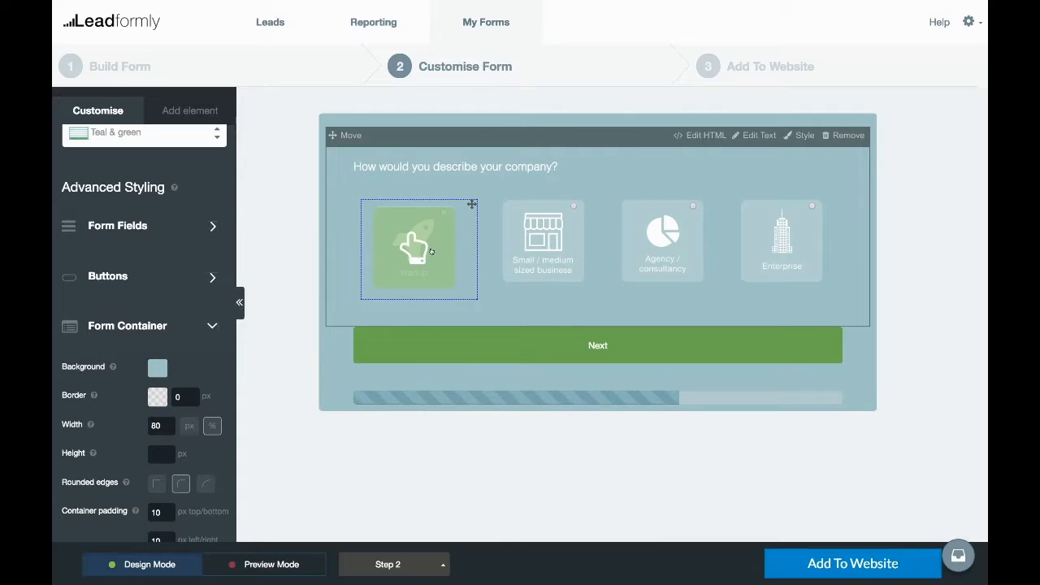
Step: Show the default style settings of the Select an image advanced field
{"action": "left_click", "coordinate": [203, 328]}
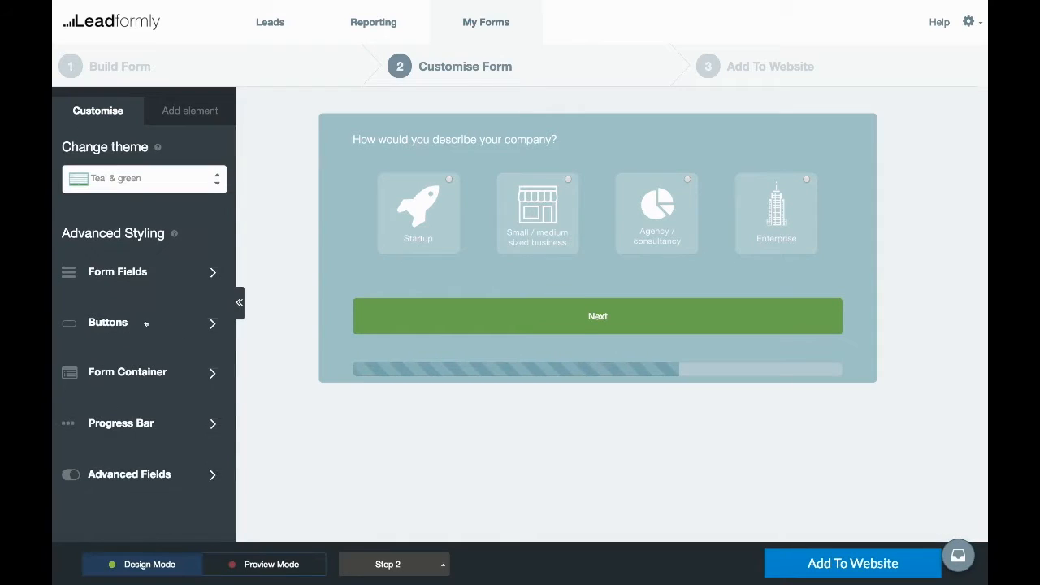
{"action": "left_click", "coordinate": [165, 475]}
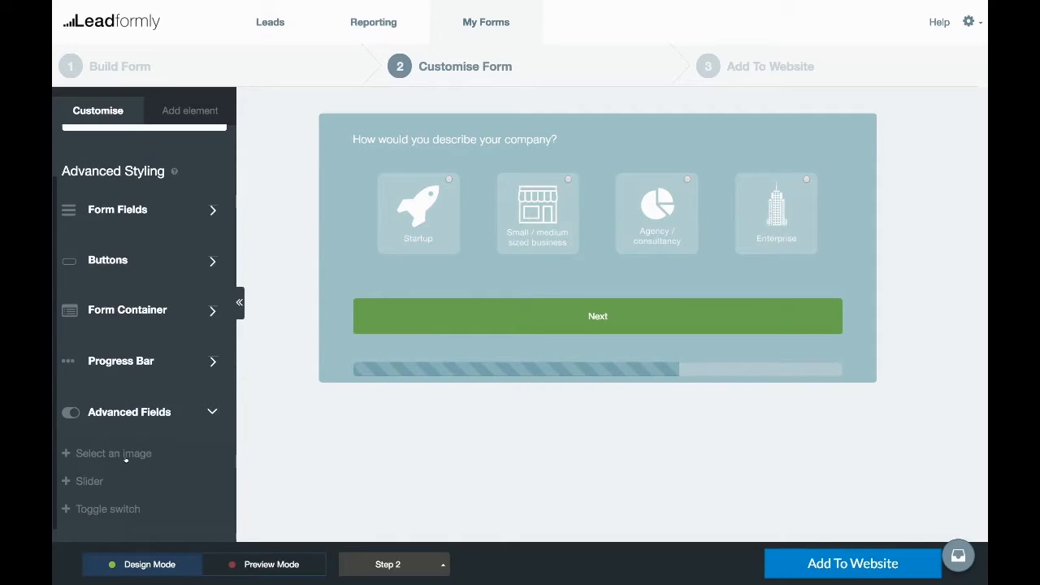
{"action": "left_click", "coordinate": [122, 457]}
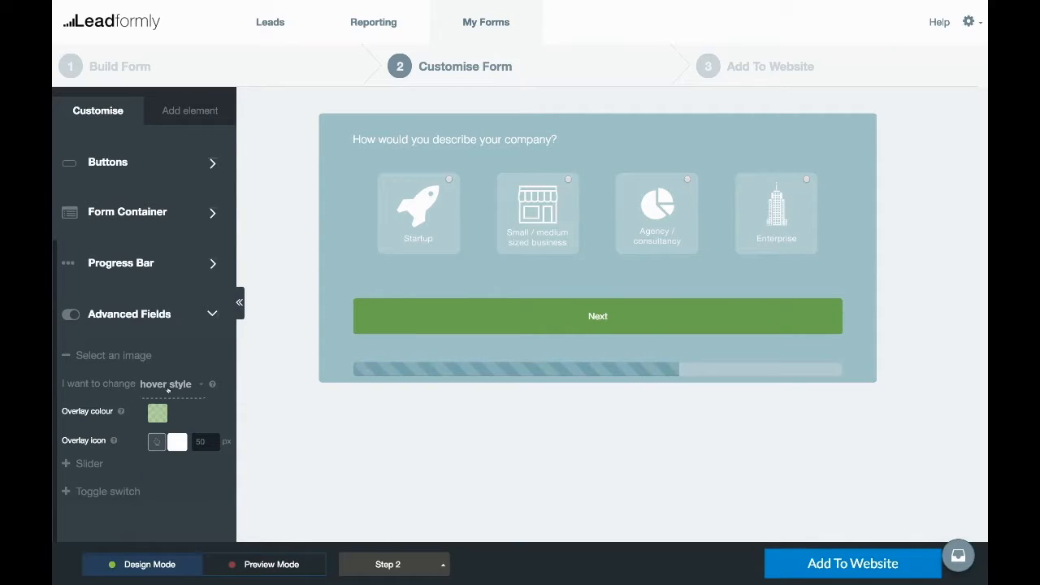
{"action": "left_click", "coordinate": [169, 385]}
{"action": "left_click", "coordinate": [166, 367]}
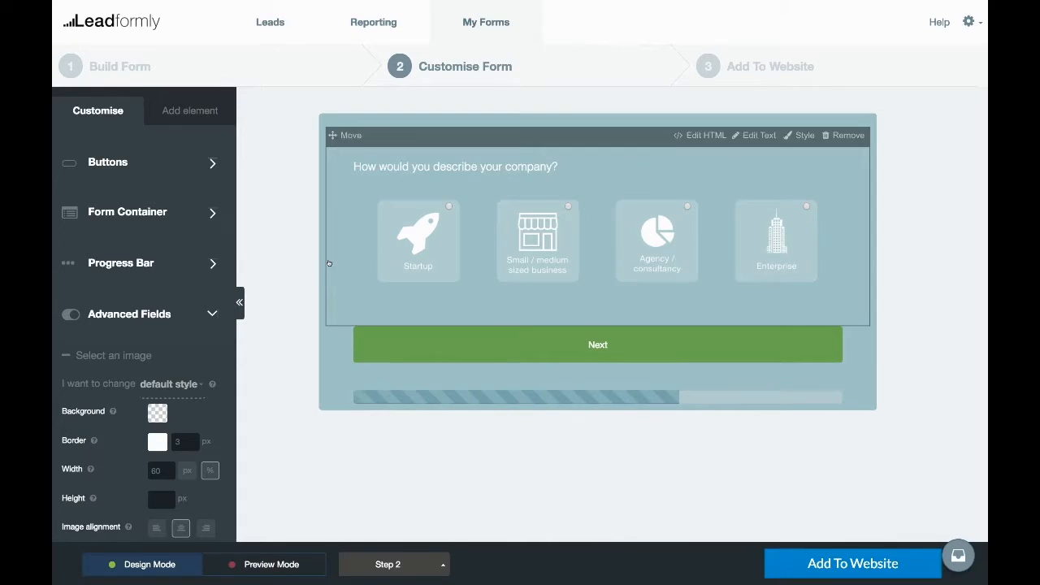
Step: Switch the image field's settings to hover style and browse the available overlay icons without choosing one
{"action": "left_click", "coordinate": [186, 384]}
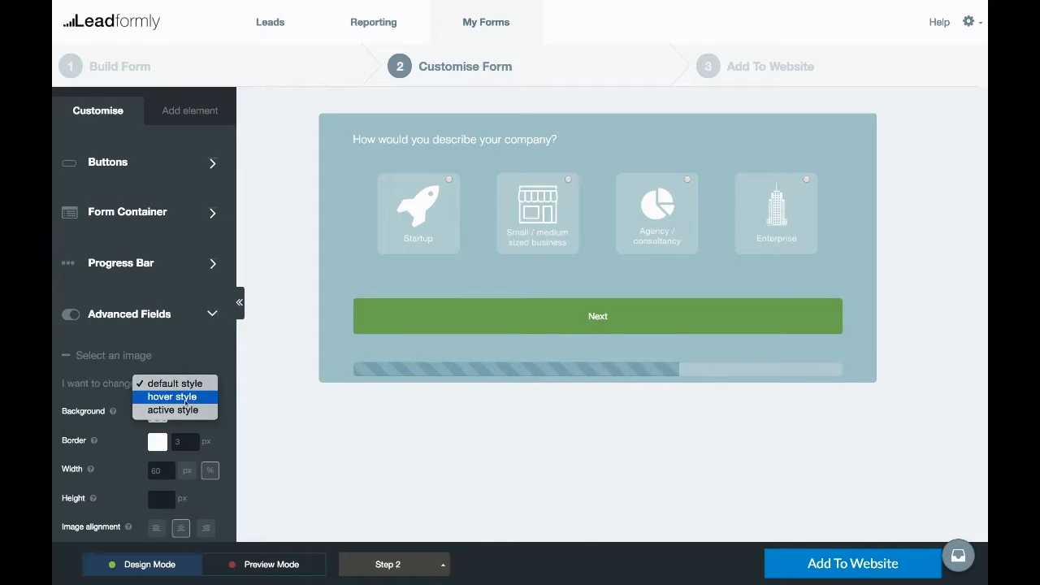
{"action": "left_click", "coordinate": [185, 396]}
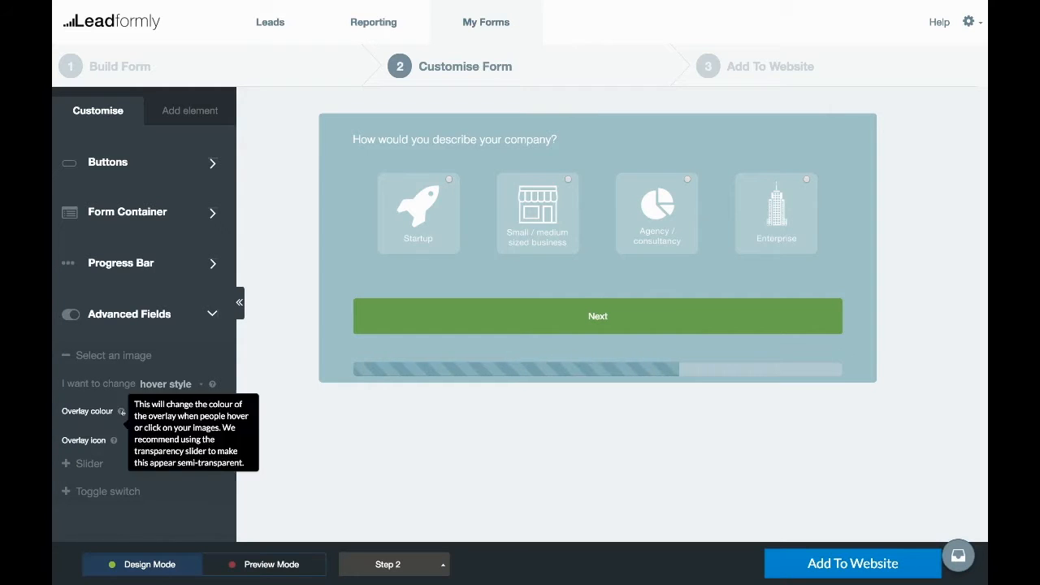
{"action": "mouse_move", "coordinate": [398, 242]}
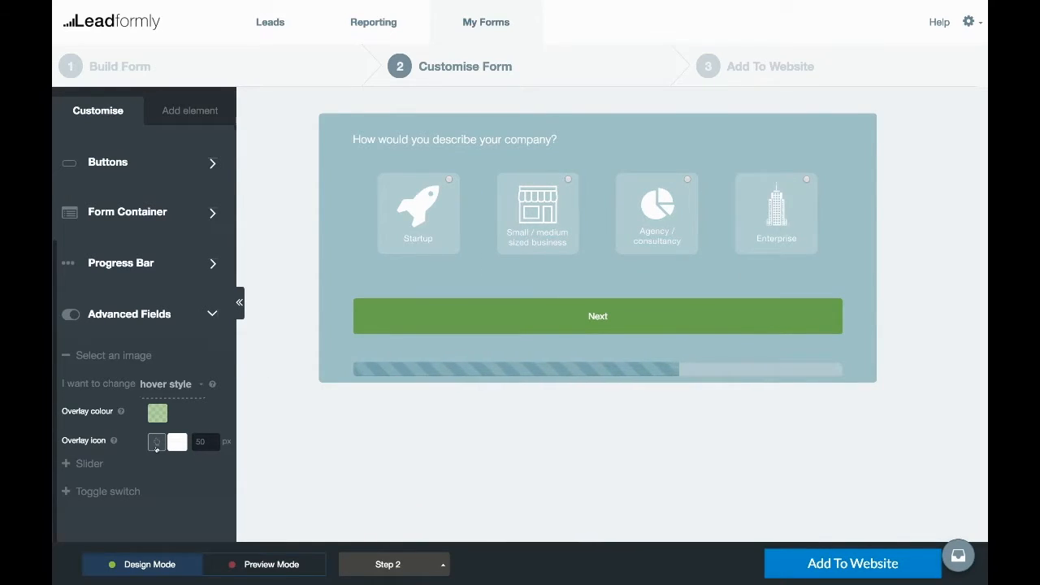
{"action": "left_click", "coordinate": [157, 444]}
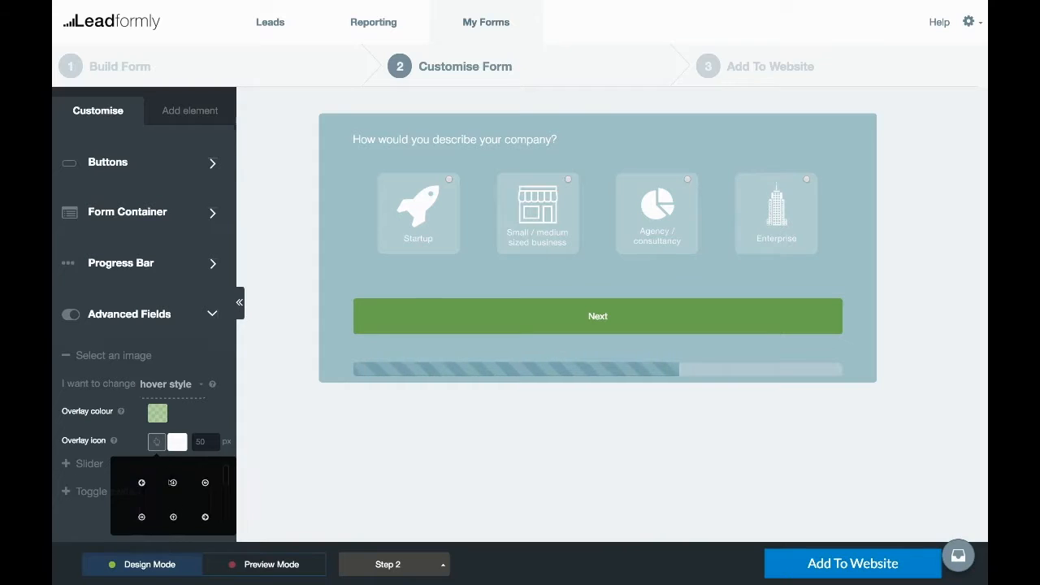
{"action": "scroll", "coordinate": [169, 483], "scroll_direction": "down", "scroll_amount": 5}
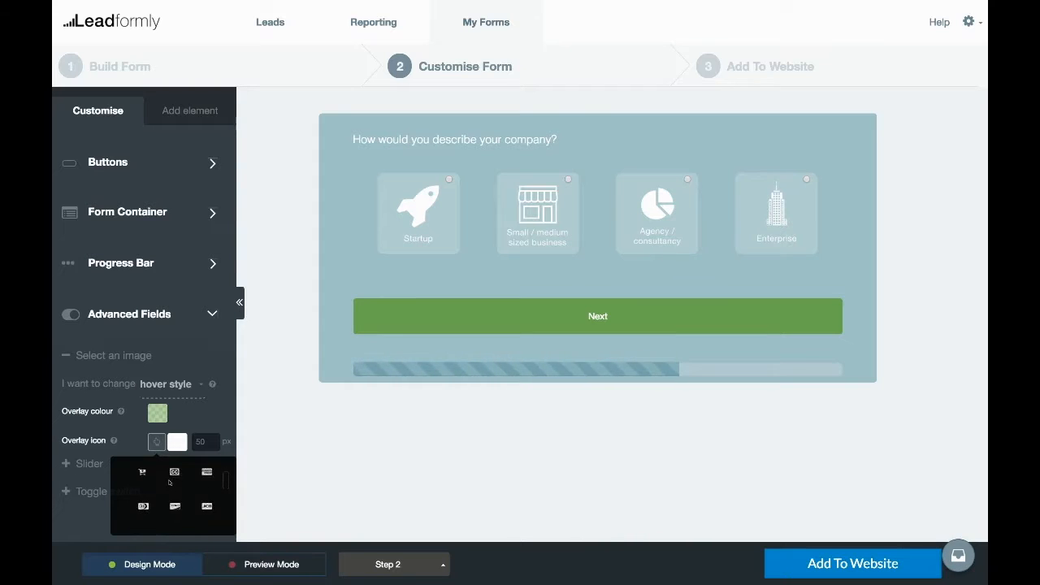
{"action": "scroll", "coordinate": [169, 483], "scroll_direction": "down", "scroll_amount": 6}
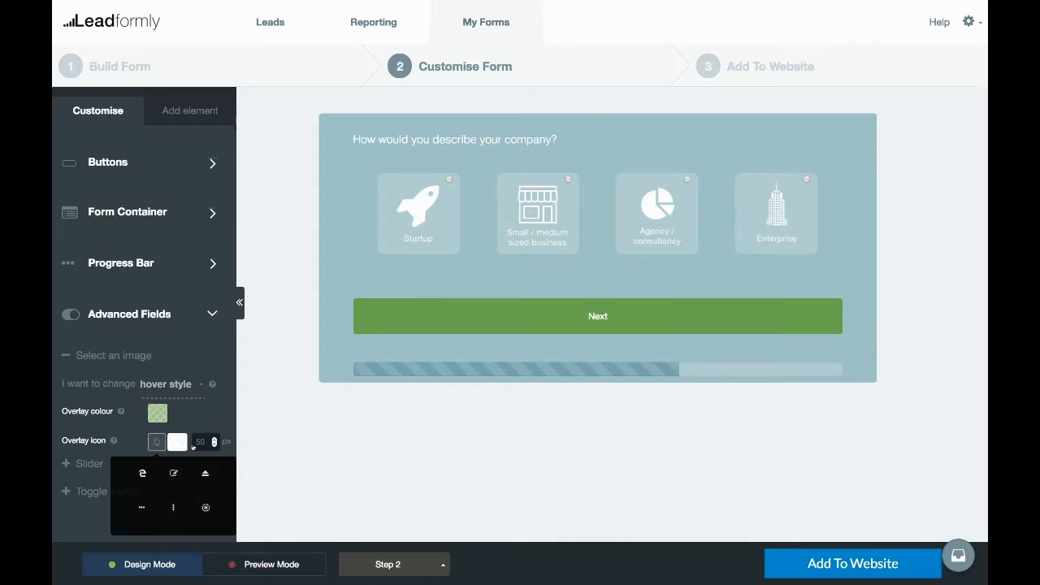
{"action": "left_click", "coordinate": [277, 448]}
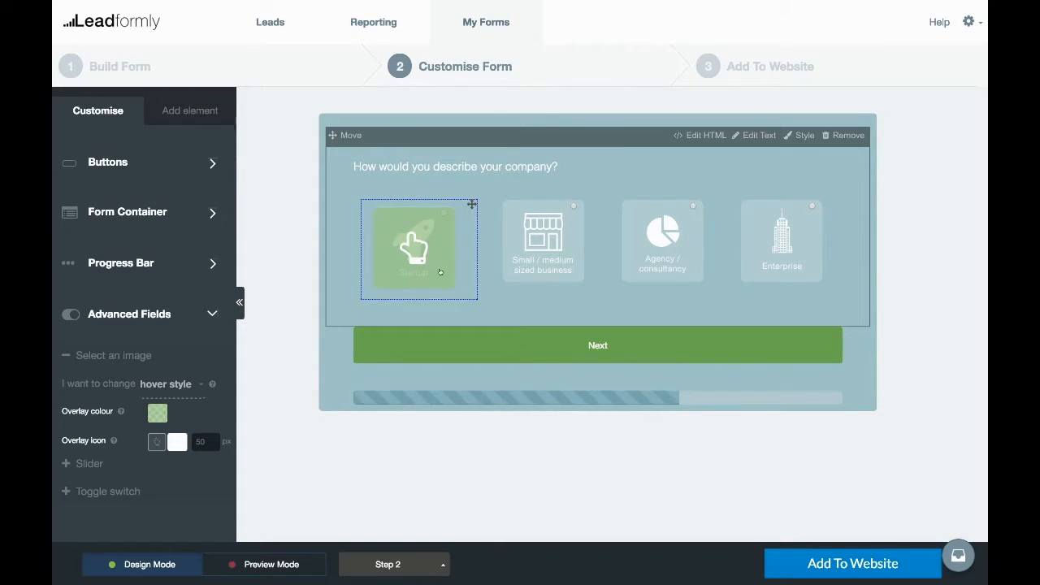
Step: Change the image field's hover overlay to a semi-transparent blue and check it on the Startup option
{"action": "left_click", "coordinate": [165, 420]}
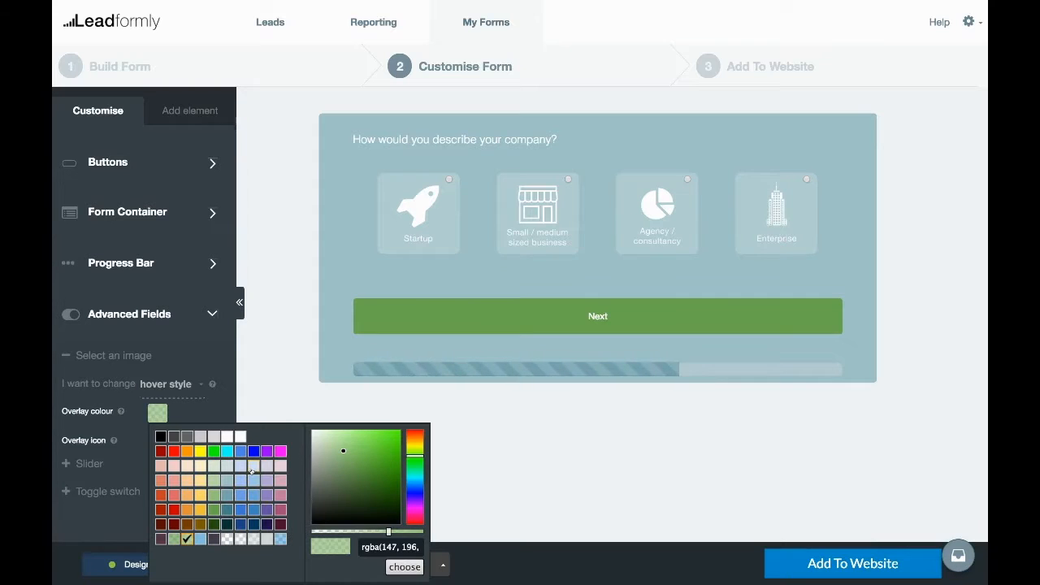
{"action": "left_click", "coordinate": [253, 495]}
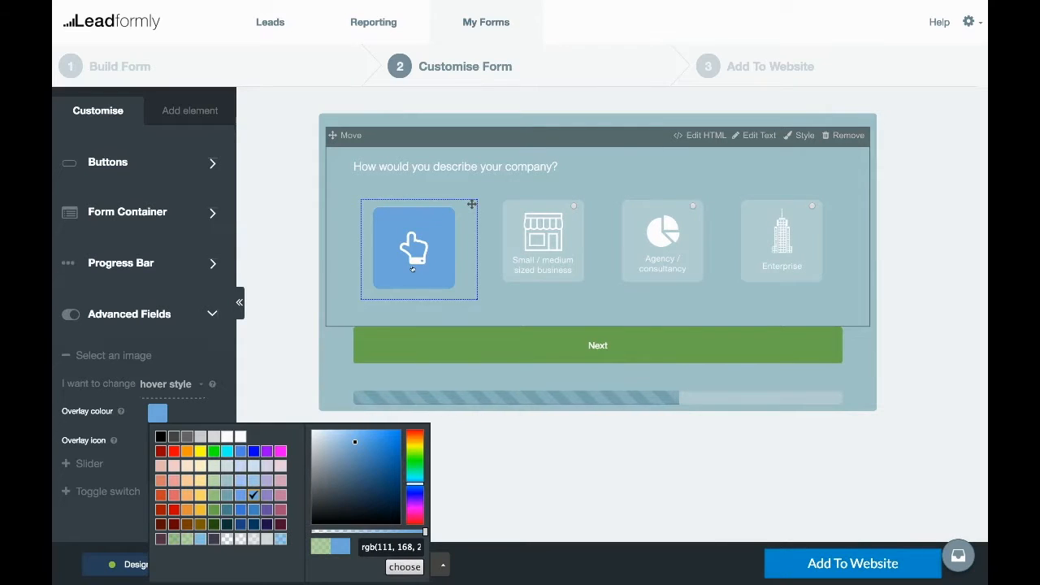
{"action": "left_click_drag", "start_coordinate": [423, 533], "coordinate": [394, 534]}
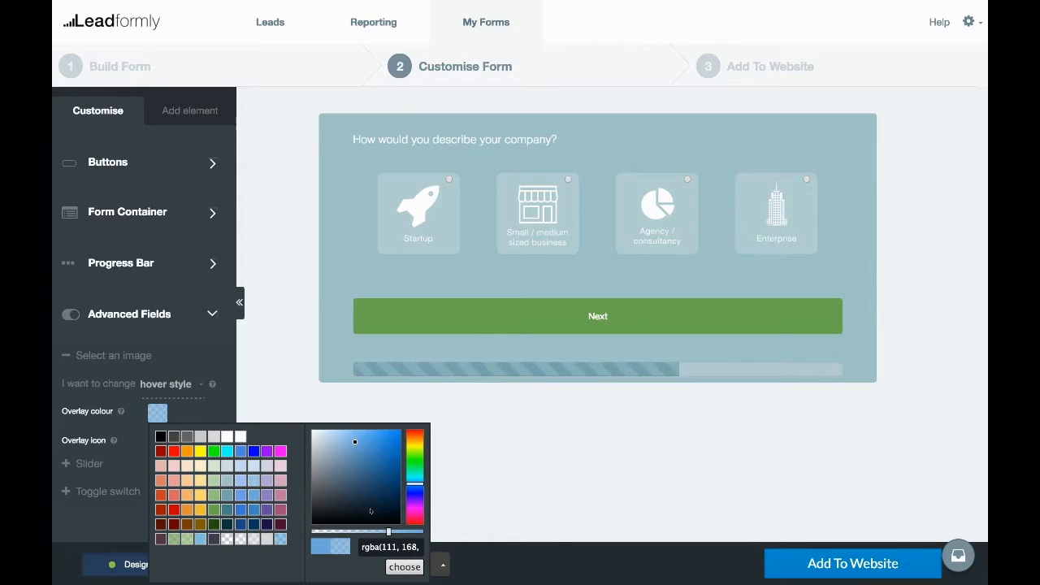
{"action": "left_click", "coordinate": [215, 418]}
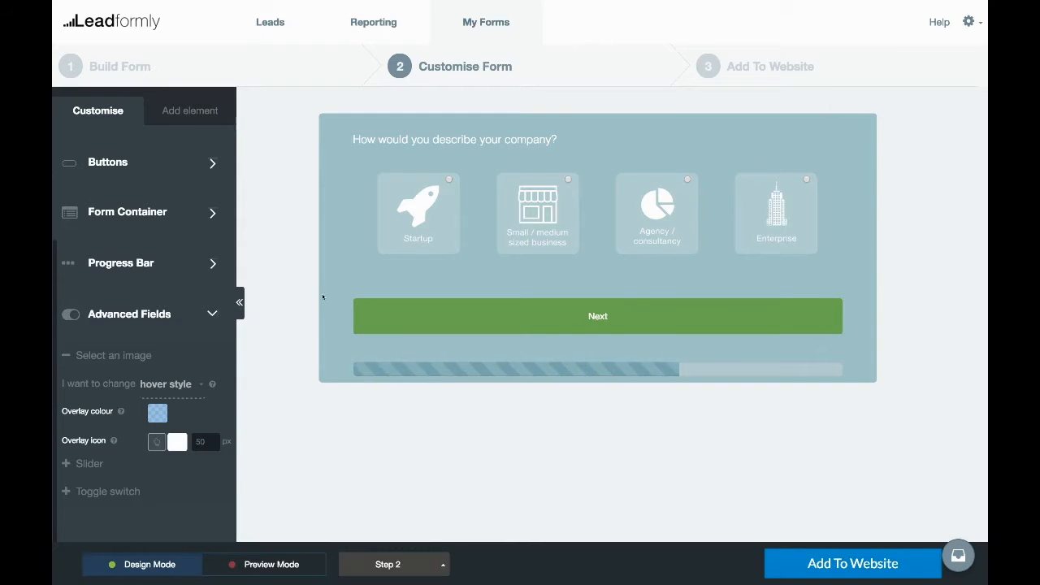
{"action": "mouse_move", "coordinate": [436, 224]}
Step: Switch the image field's settings to active style and select the Startup option to examine its active overlay
{"action": "left_click", "coordinate": [166, 384]}
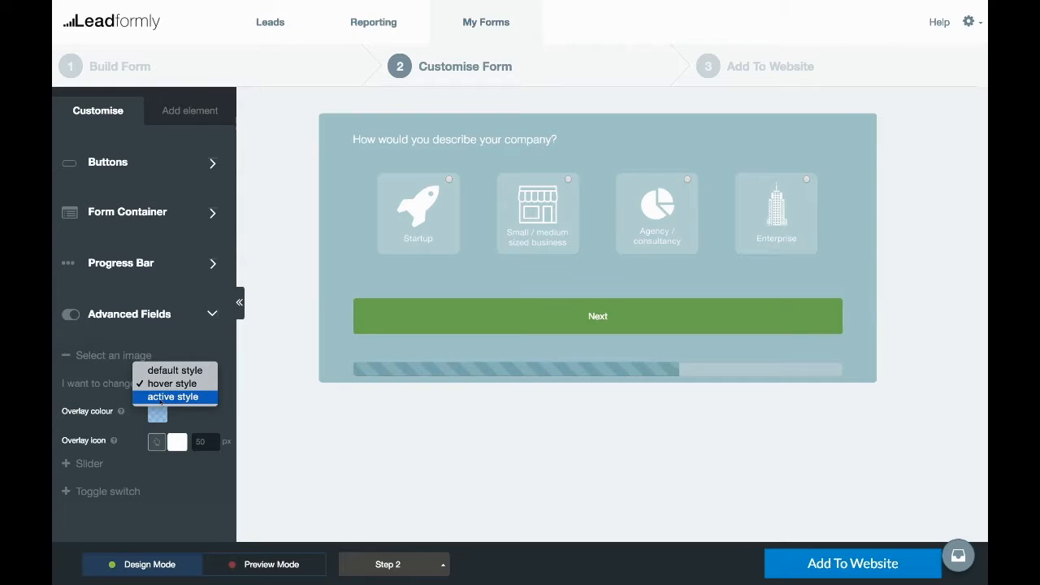
{"action": "left_click", "coordinate": [172, 397]}
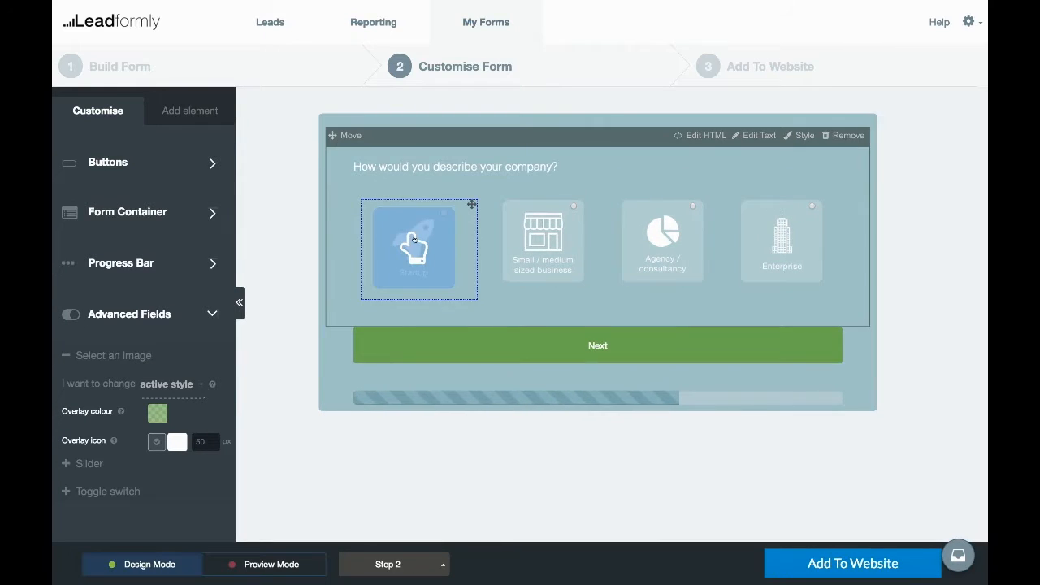
{"action": "left_click", "coordinate": [415, 240]}
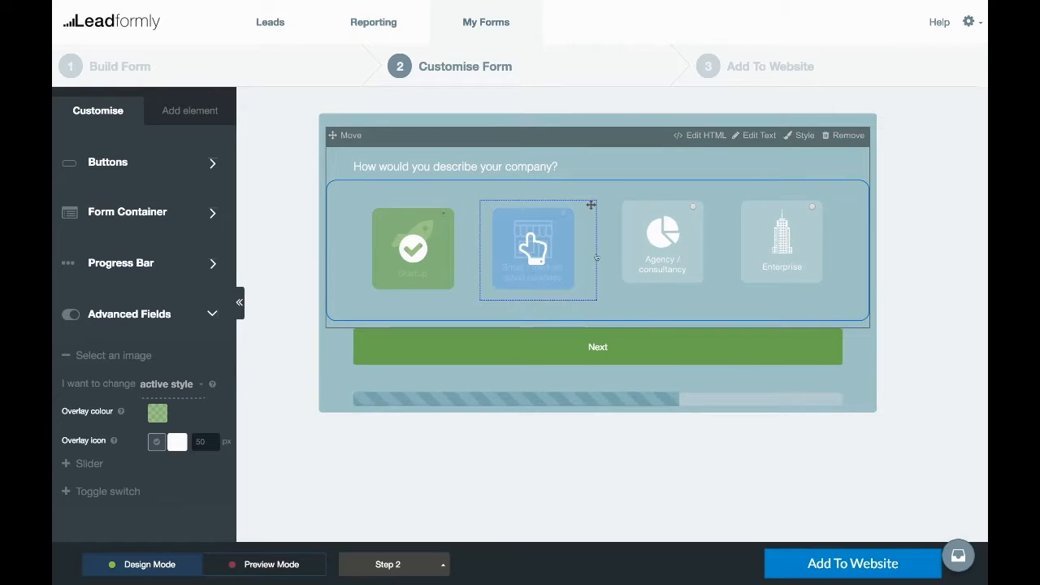
{"action": "left_click_drag", "start_coordinate": [829, 205], "coordinate": [569, 213]}
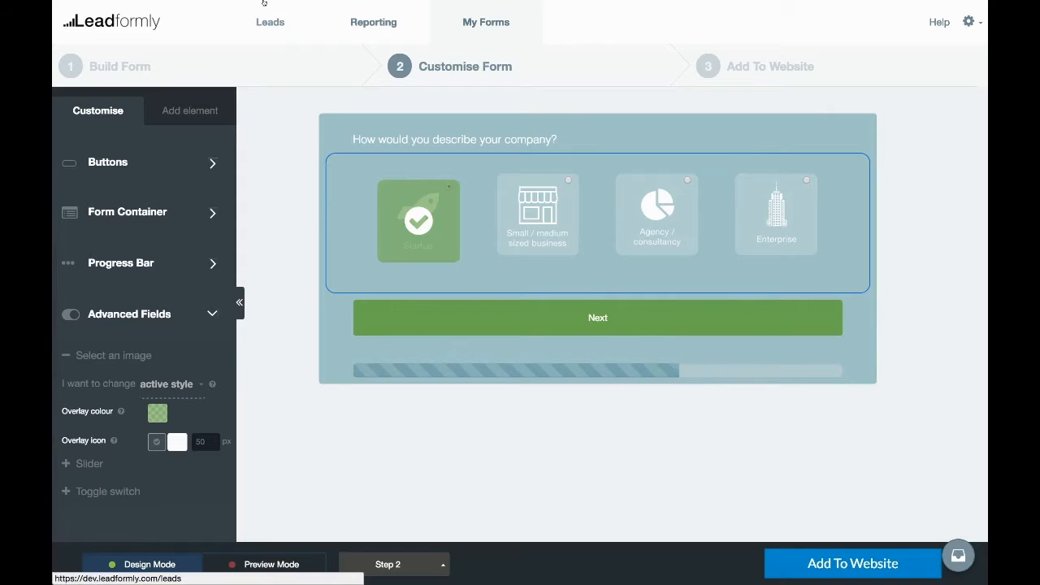
Step: Reload the Form Builder page
{"action": "mouse_move", "coordinate": [265, 2]}
{"action": "left_click", "coordinate": [265, 56]}
{"action": "key", "text": "Return"}
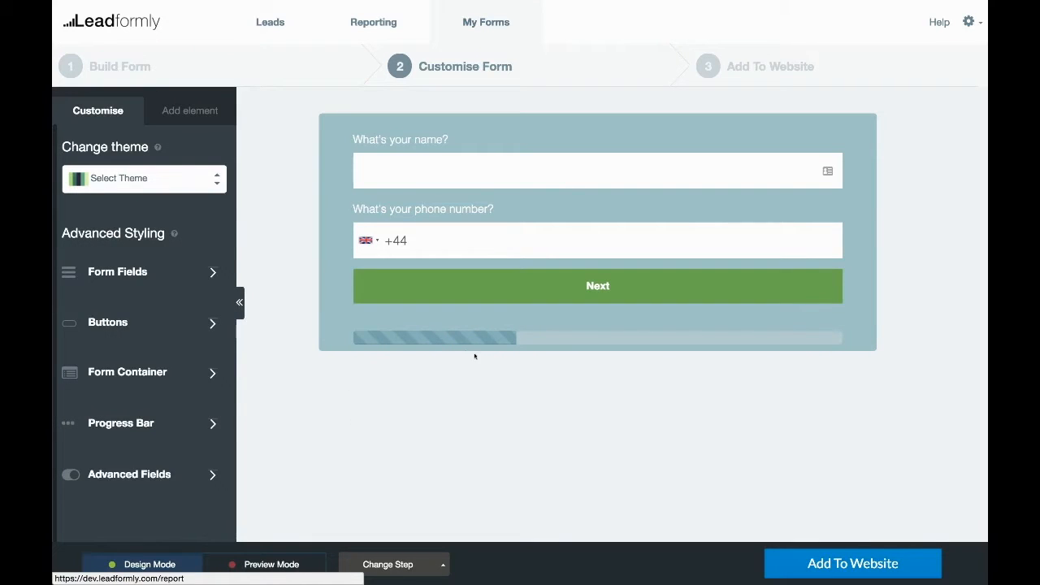
Step: Set the progress bar style to Barber (animated)
{"action": "left_click", "coordinate": [130, 424]}
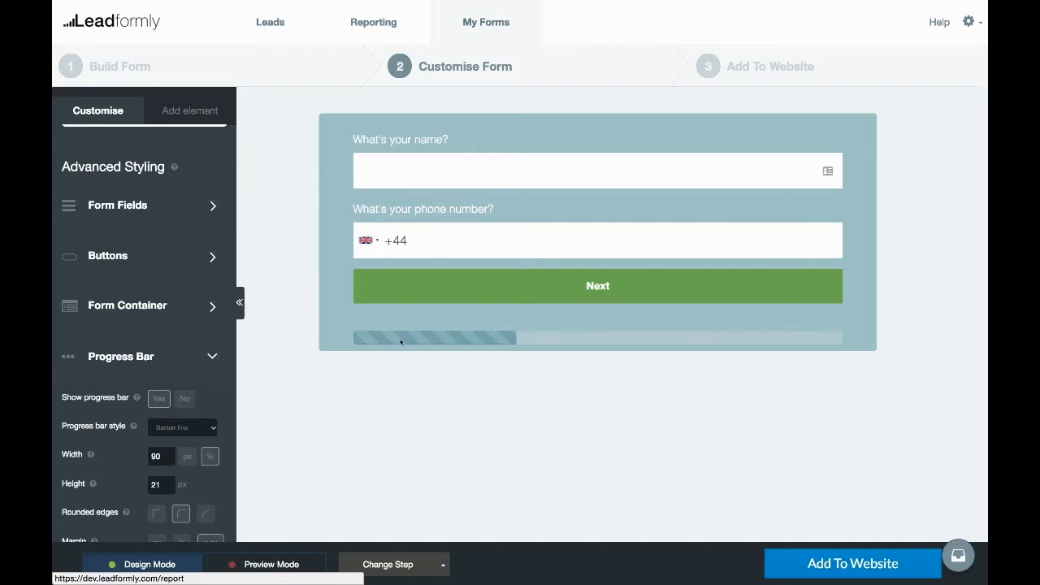
{"action": "left_click", "coordinate": [200, 428]}
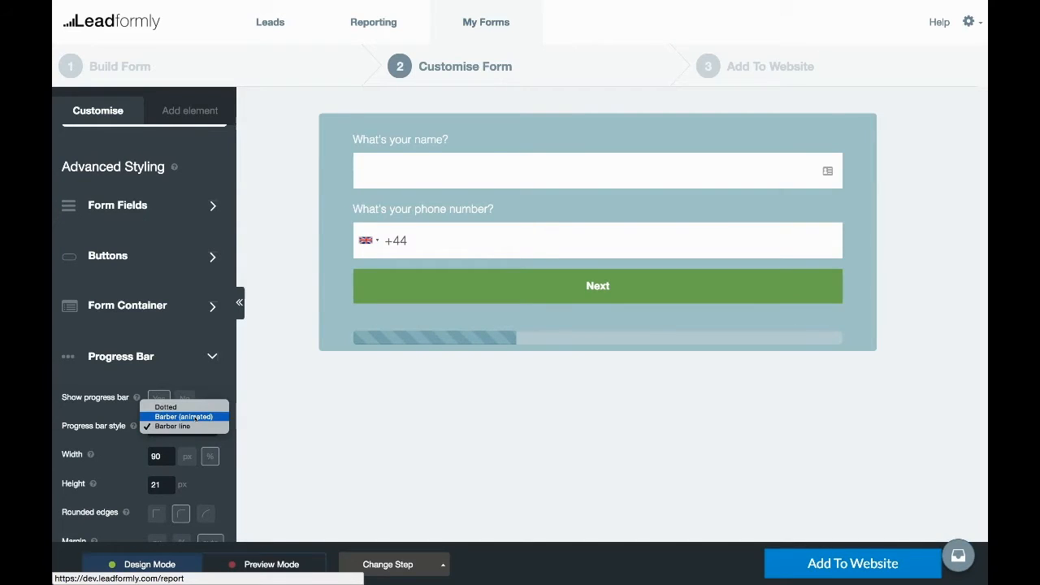
{"action": "left_click", "coordinate": [195, 417]}
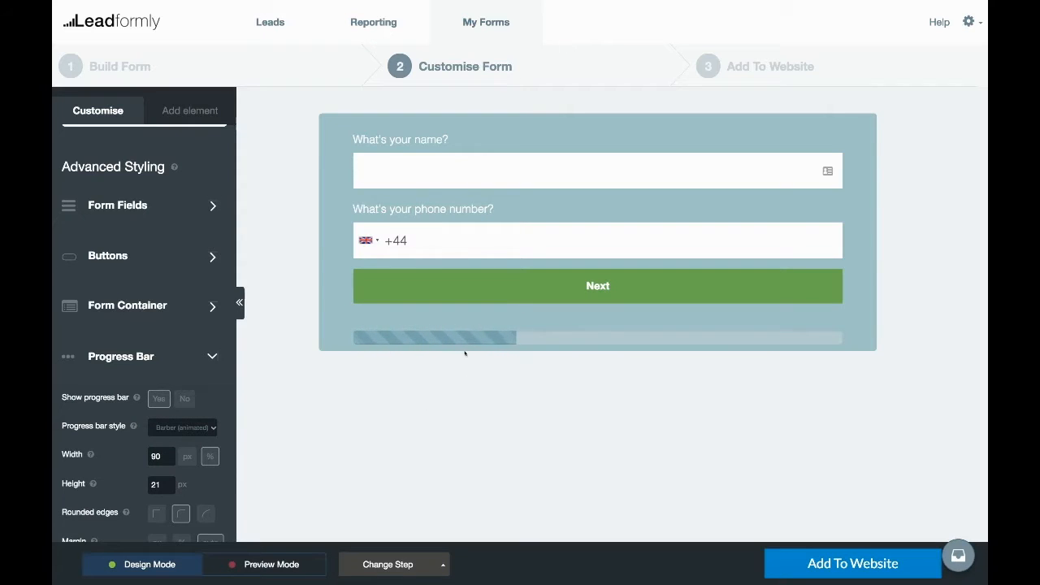
Step: Change the progress bar's active background colour to a mid green
{"action": "scroll", "coordinate": [191, 426], "scroll_direction": "down", "scroll_amount": 3}
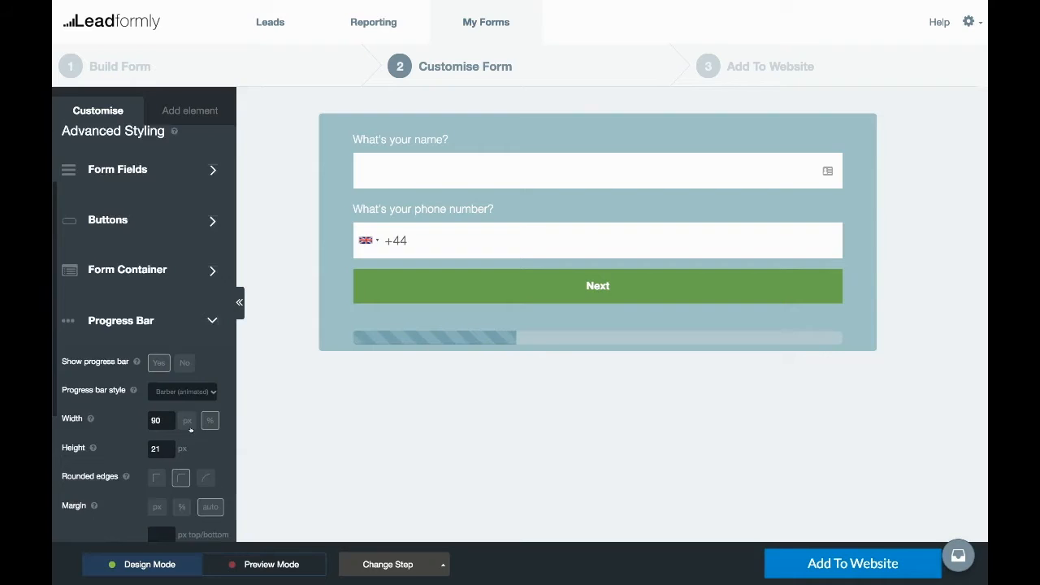
{"action": "scroll", "coordinate": [191, 429], "scroll_direction": "down", "scroll_amount": 2}
{"action": "left_click", "coordinate": [158, 498]}
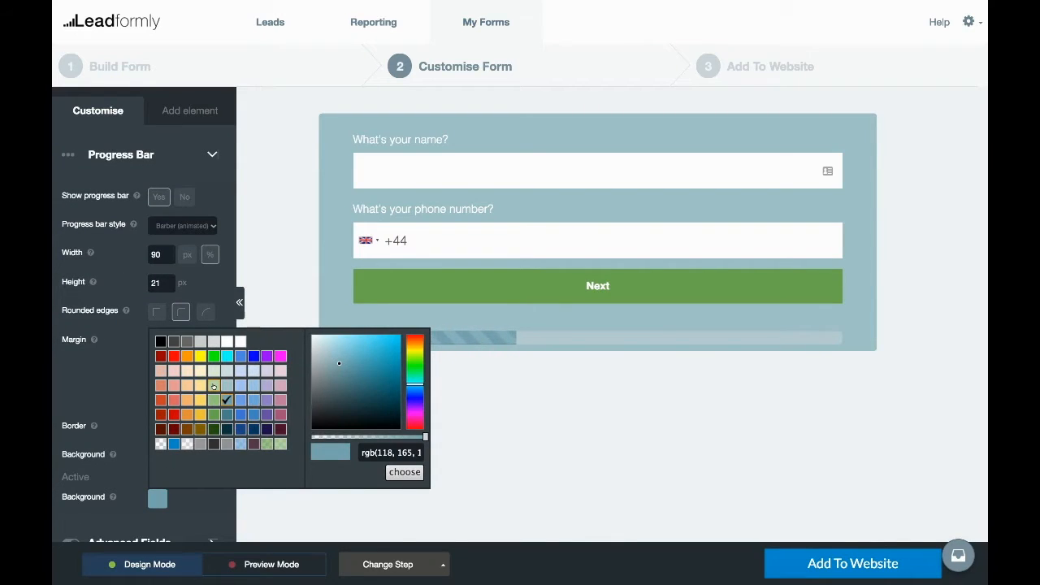
{"action": "left_click", "coordinate": [213, 400]}
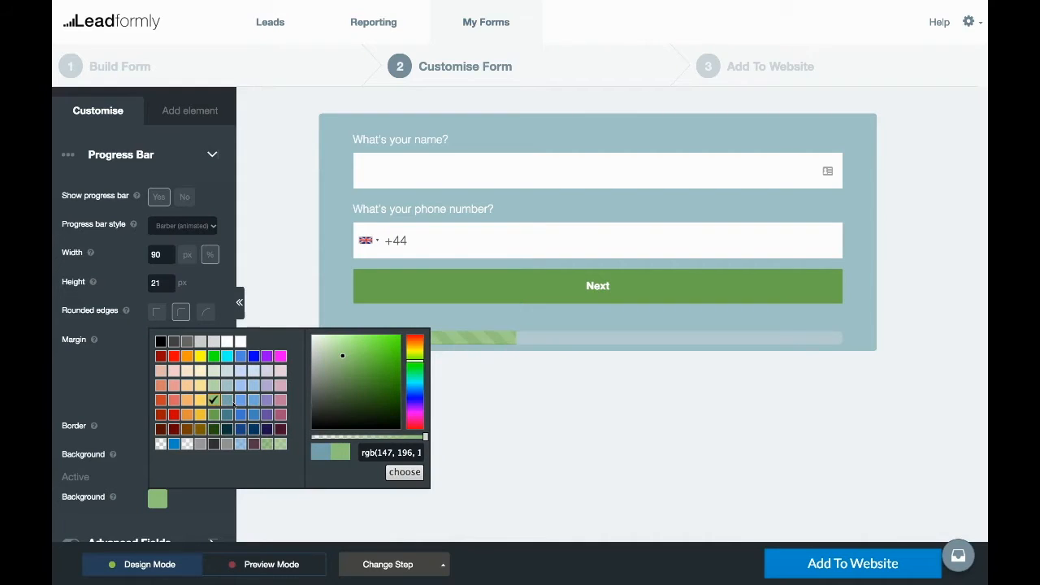
{"action": "left_click", "coordinate": [213, 415]}
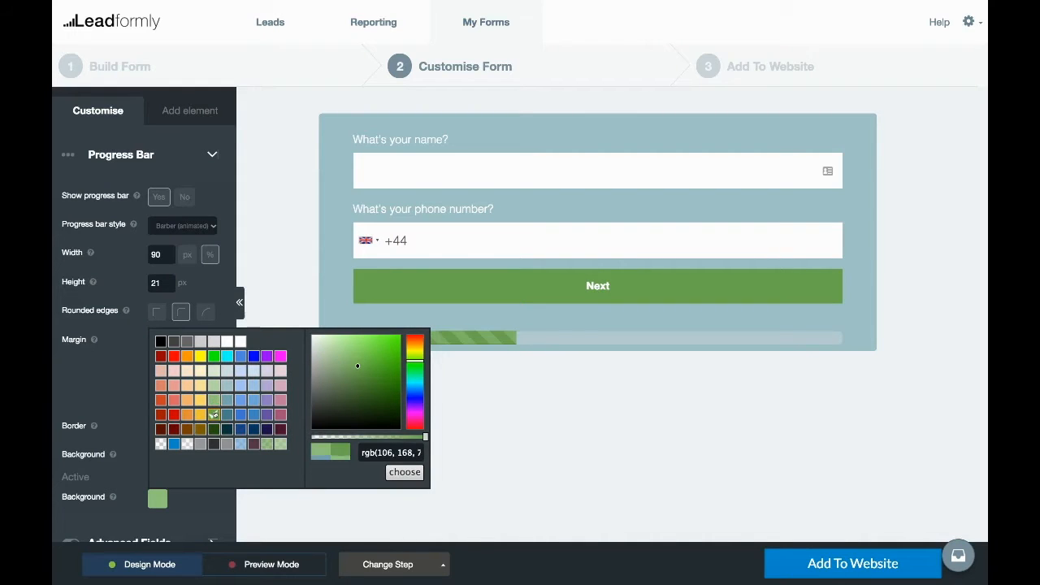
{"action": "left_click", "coordinate": [524, 425]}
Step: Try progress bar heights of 3 px and 4 px and square edges, restoring 21 px and the slightly rounded edges
{"action": "scroll", "coordinate": [162, 325], "scroll_direction": "up", "scroll_amount": 2}
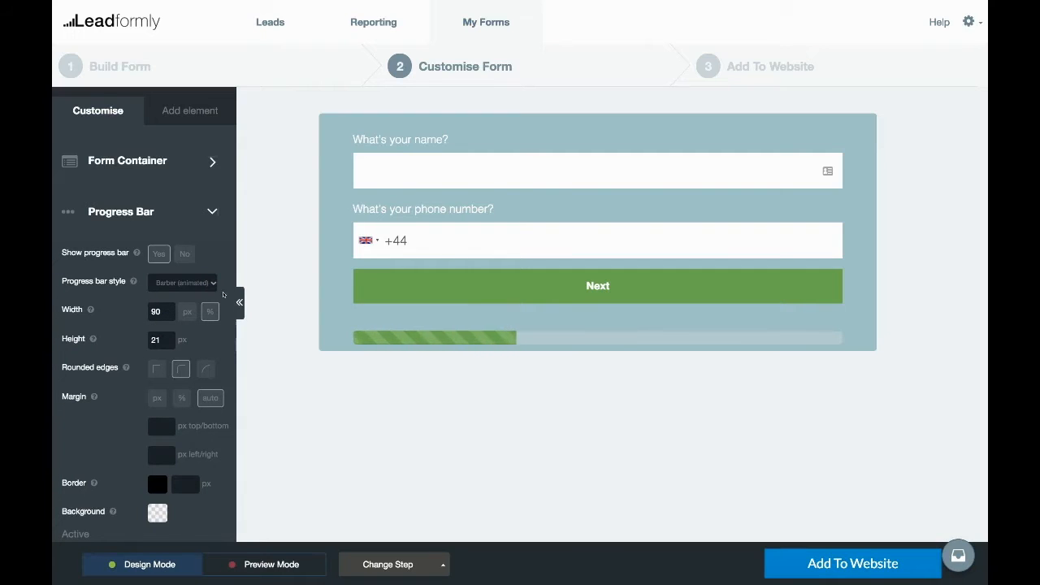
{"action": "key", "text": "BackSpace"}
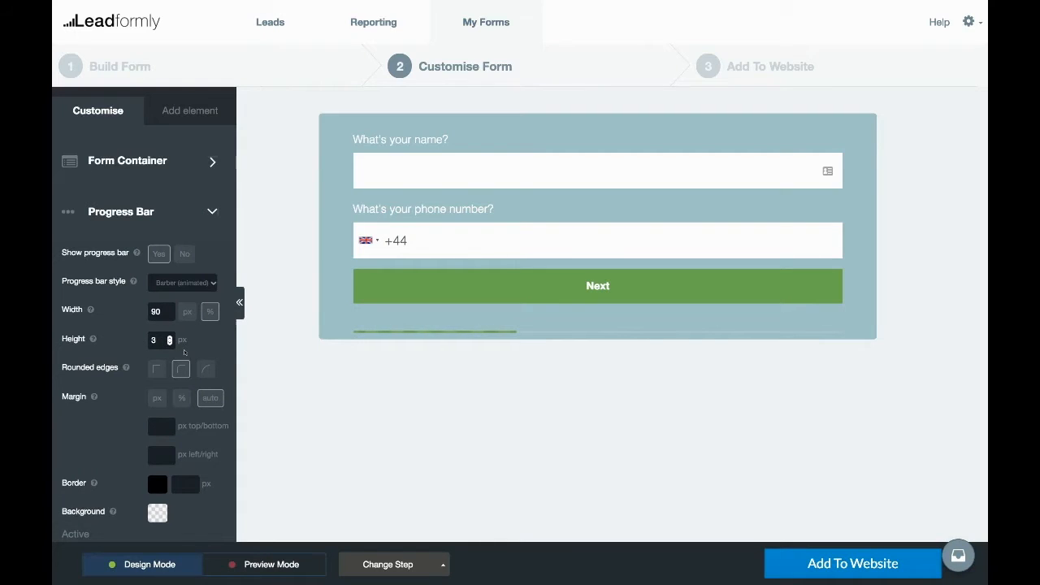
{"action": "key", "text": "BackSpace"}
{"action": "type", "text": "4"}
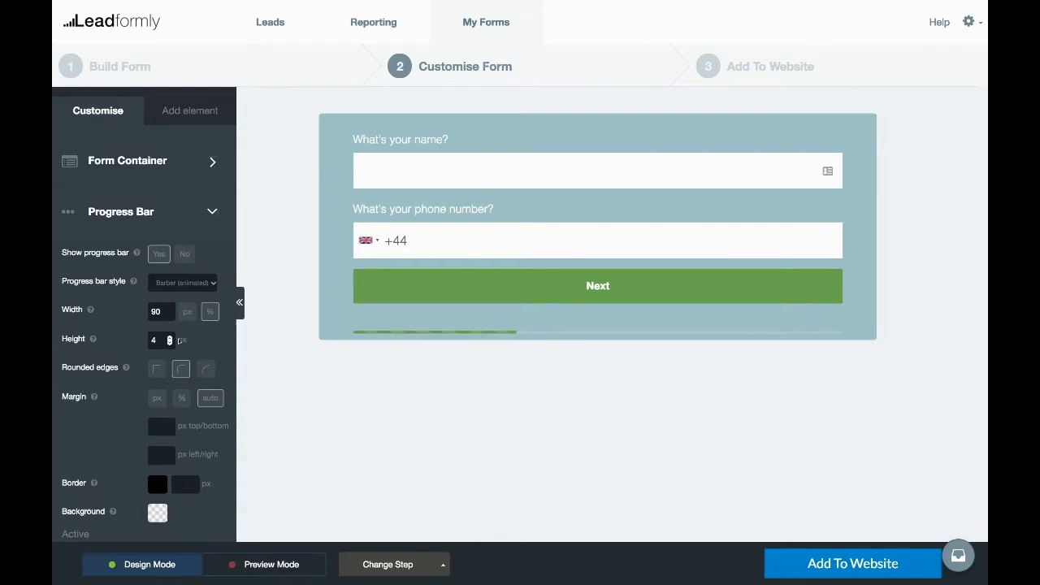
{"action": "key", "text": "BackSpace"}
{"action": "type", "text": "21"}
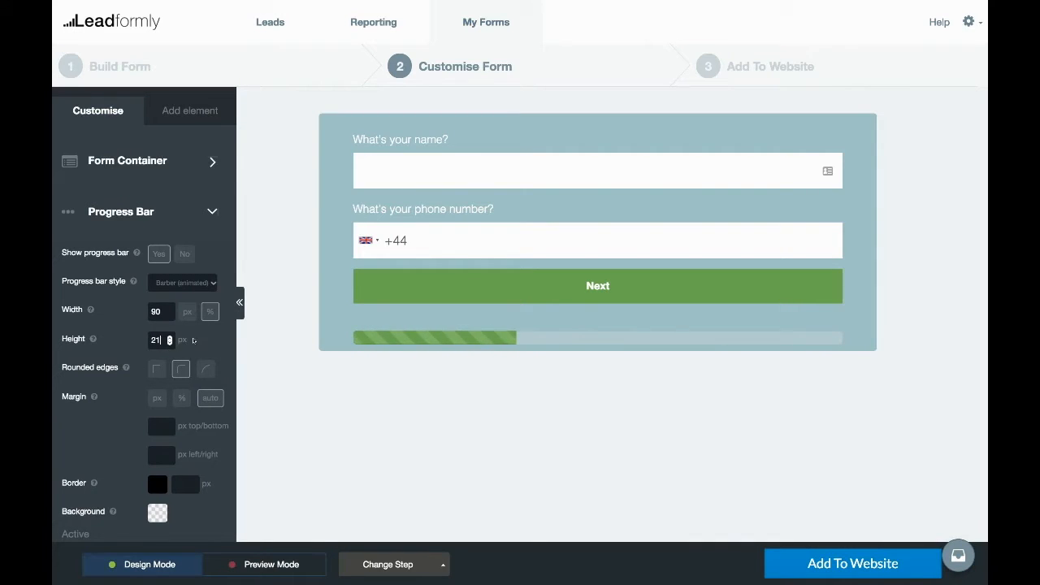
{"action": "left_click", "coordinate": [158, 370]}
{"action": "left_click", "coordinate": [182, 369]}
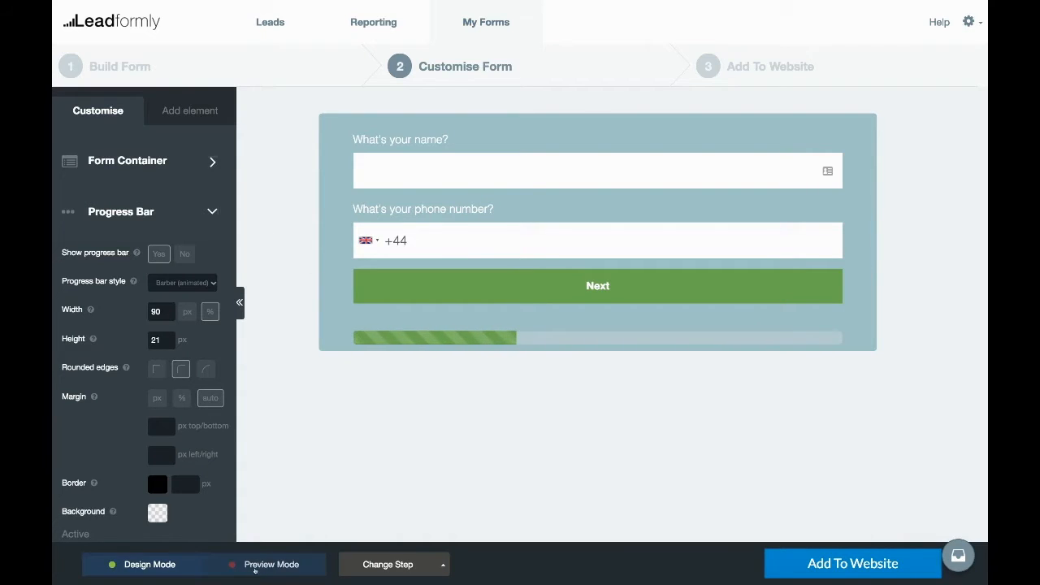
Step: Preview the form to check the name field's appearance in use, and return to design mode
{"action": "left_click", "coordinate": [178, 214]}
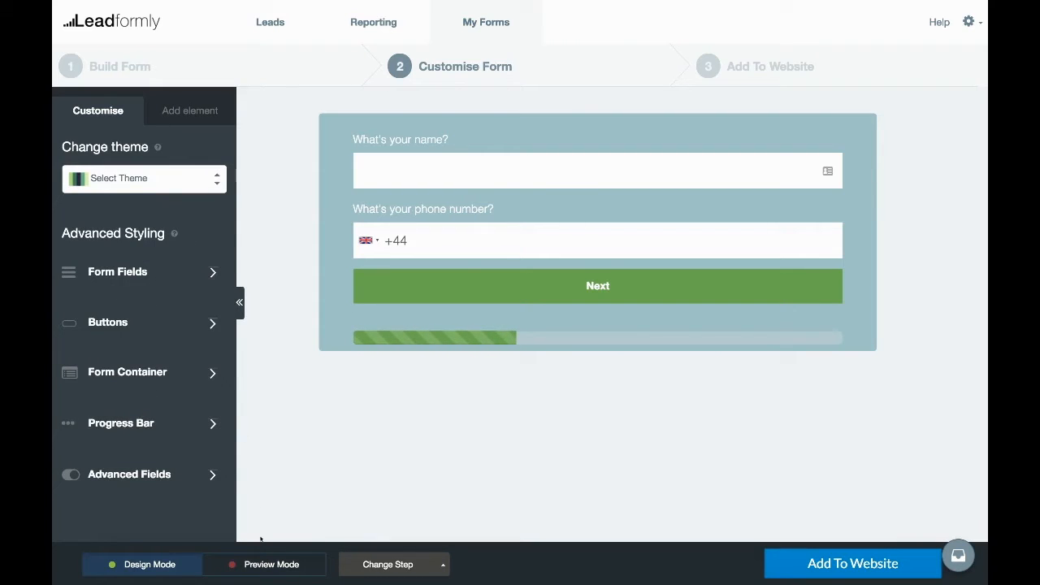
{"action": "left_click", "coordinate": [255, 564]}
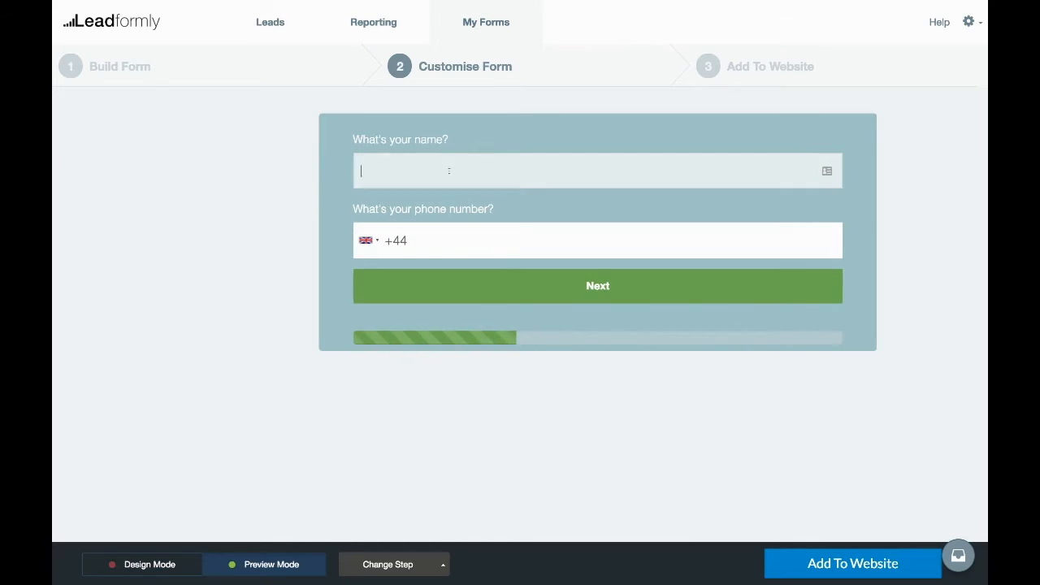
{"action": "left_click", "coordinate": [158, 564]}
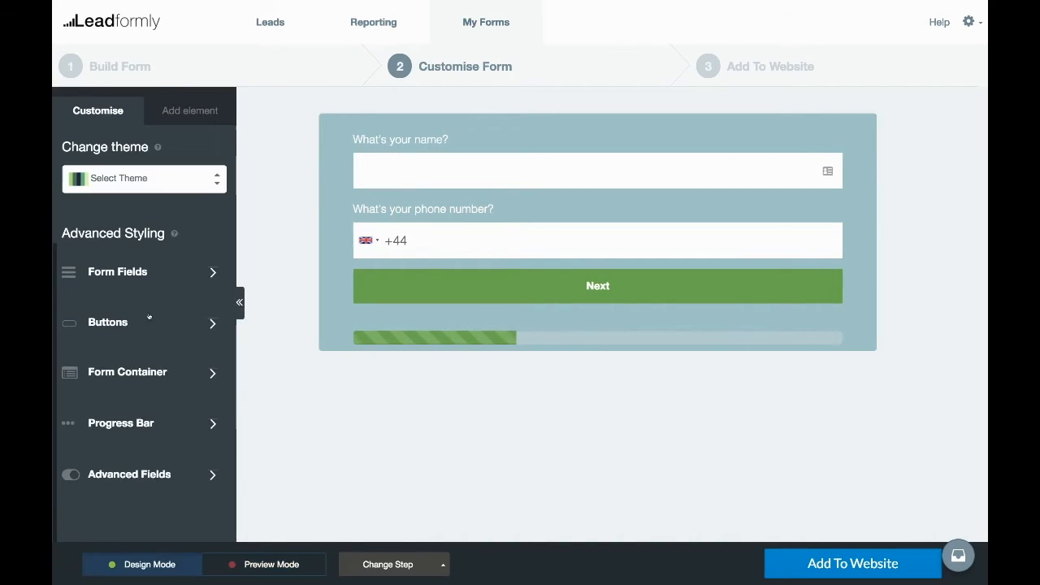
Step: Switch the form field settings to hover style and confirm semi-transparent white as the field background
{"action": "left_click", "coordinate": [125, 278]}
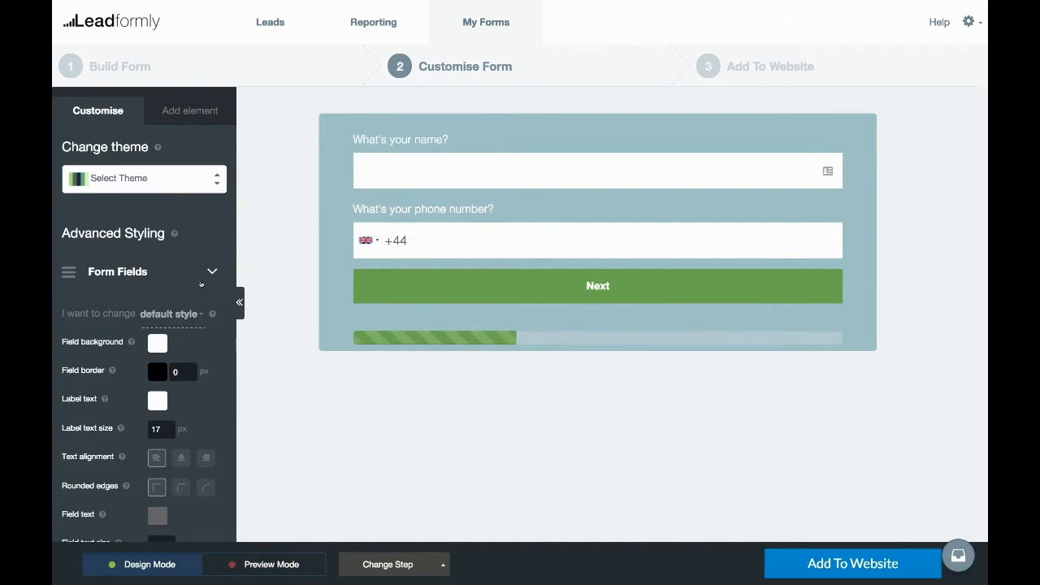
{"action": "scroll", "coordinate": [151, 309], "scroll_direction": "down", "scroll_amount": 1}
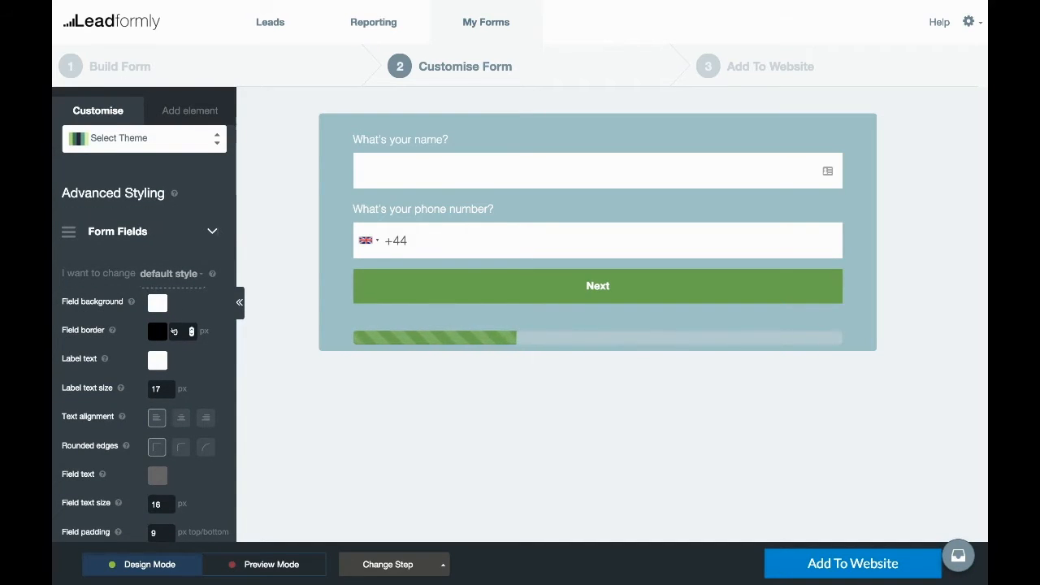
{"action": "left_click", "coordinate": [192, 274]}
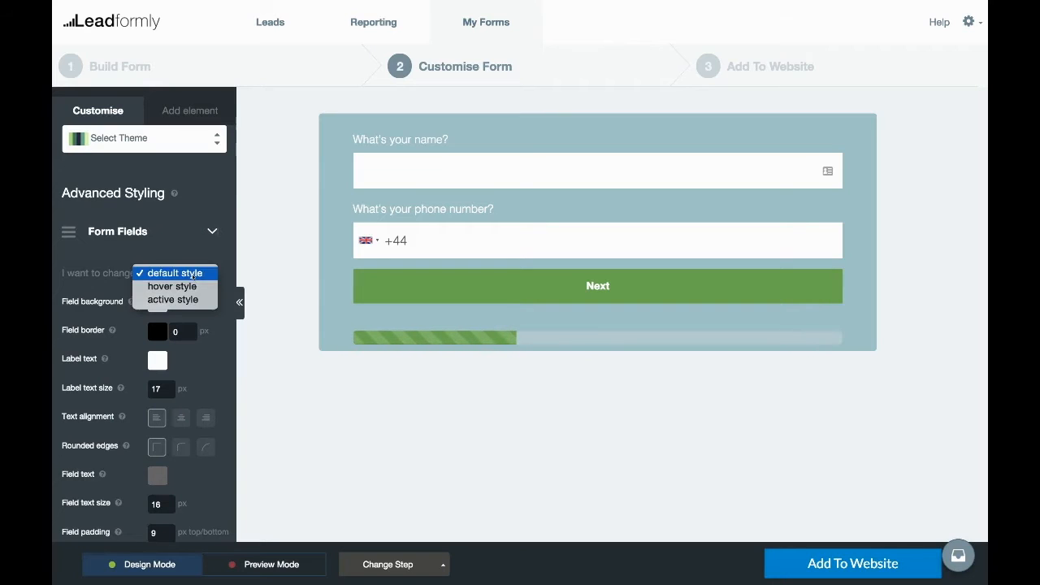
{"action": "left_click", "coordinate": [192, 274]}
{"action": "left_click", "coordinate": [192, 275]}
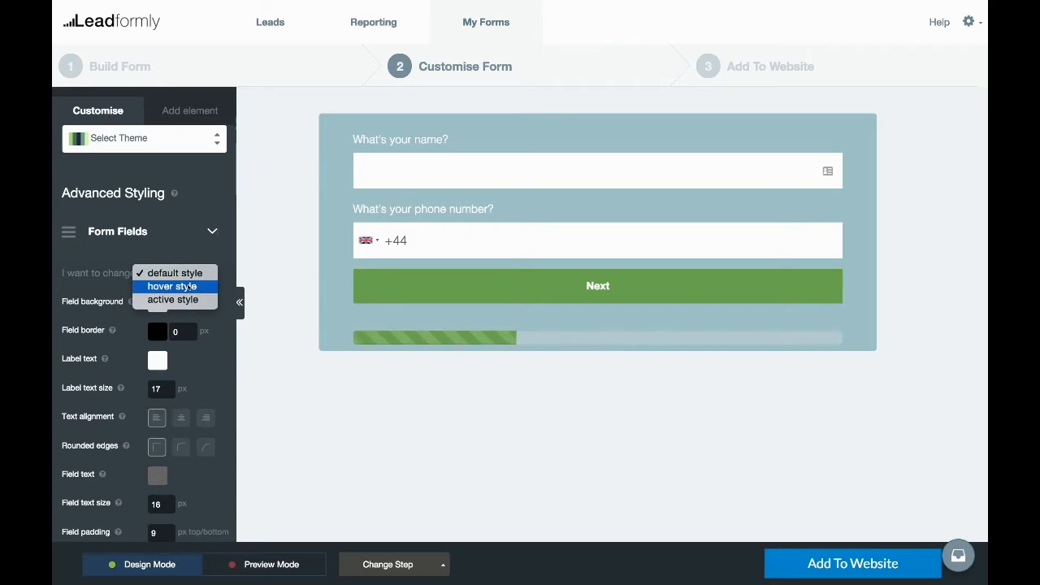
{"action": "left_click", "coordinate": [189, 288]}
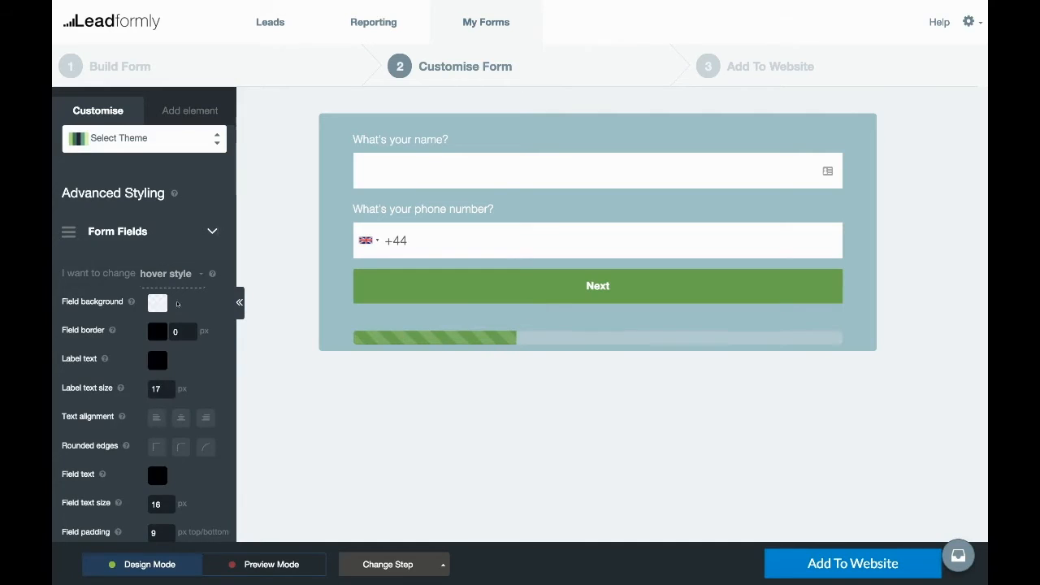
{"action": "left_click", "coordinate": [157, 303]}
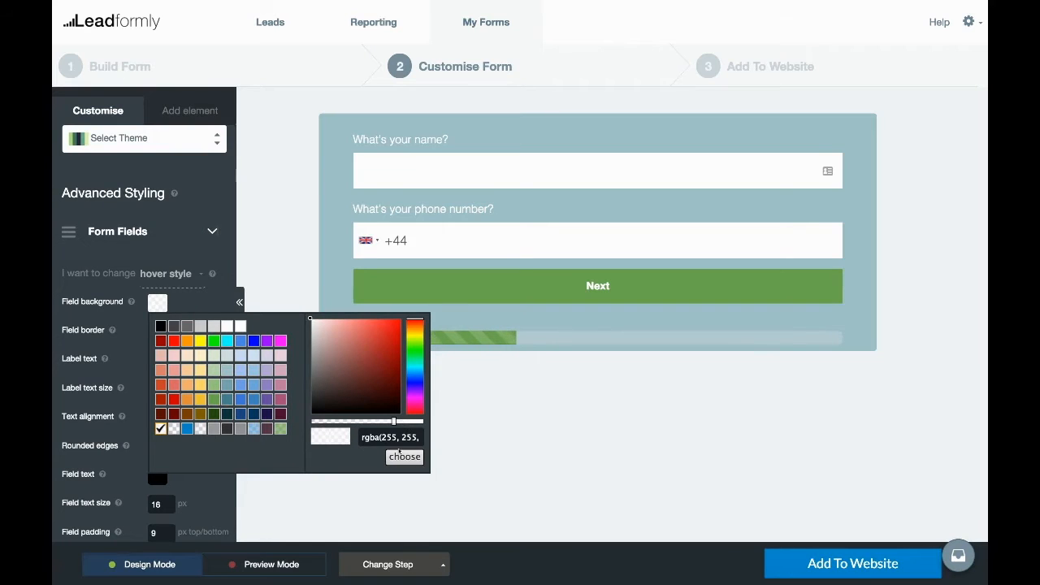
{"action": "left_click", "coordinate": [403, 456]}
Step: Preview the form to test the hover style on the name and phone number fields, and return to the design settings
{"action": "left_click", "coordinate": [268, 564]}
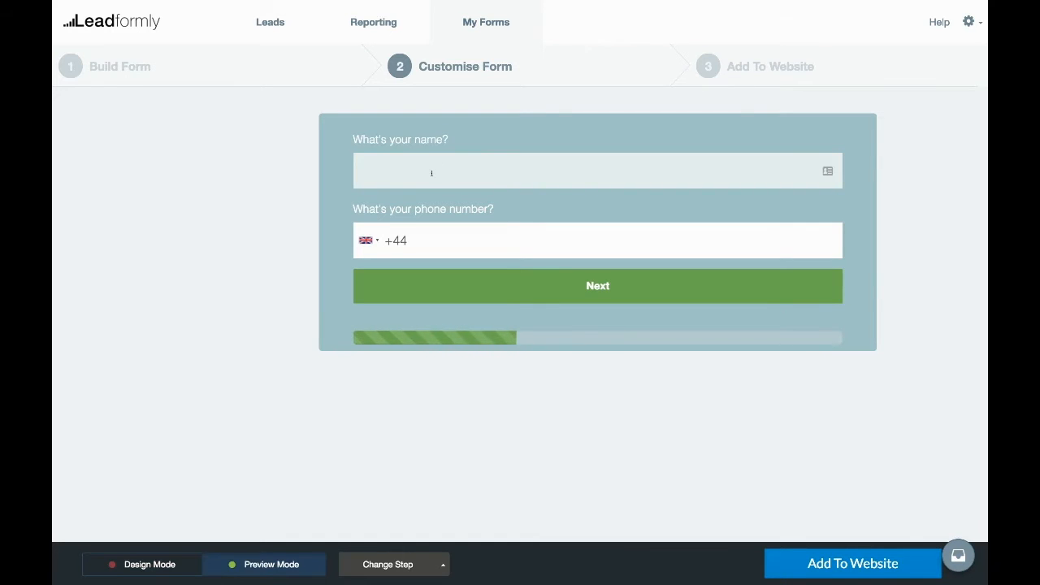
{"action": "left_click", "coordinate": [431, 173]}
{"action": "left_click", "coordinate": [420, 236]}
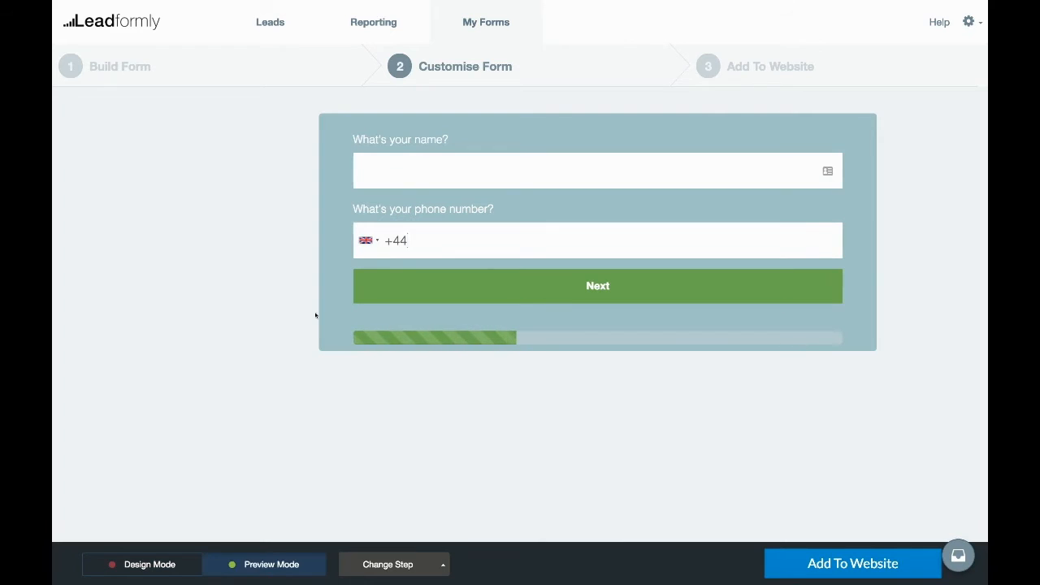
{"action": "left_click", "coordinate": [412, 180]}
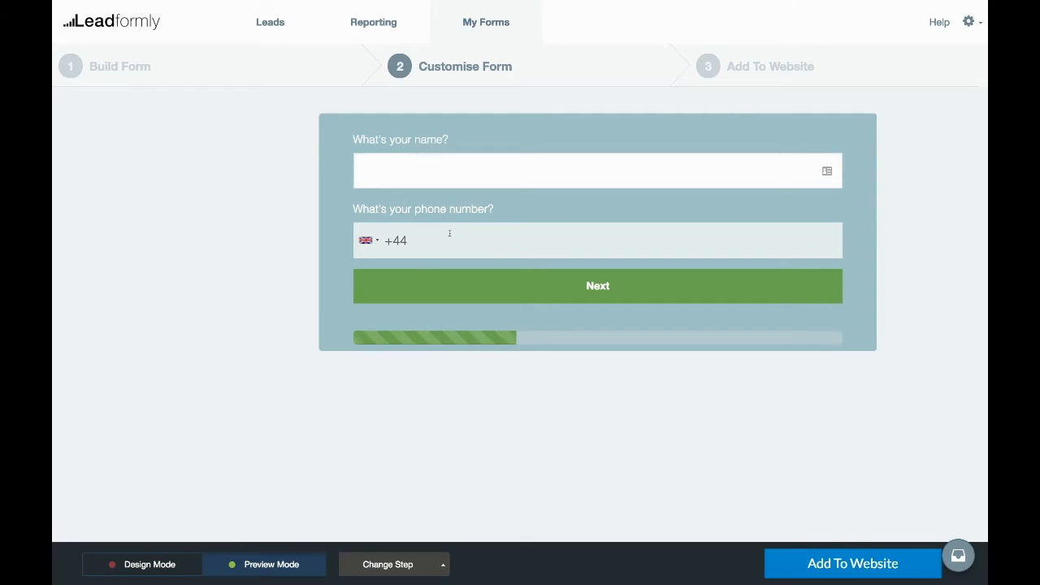
{"action": "left_click", "coordinate": [147, 564]}
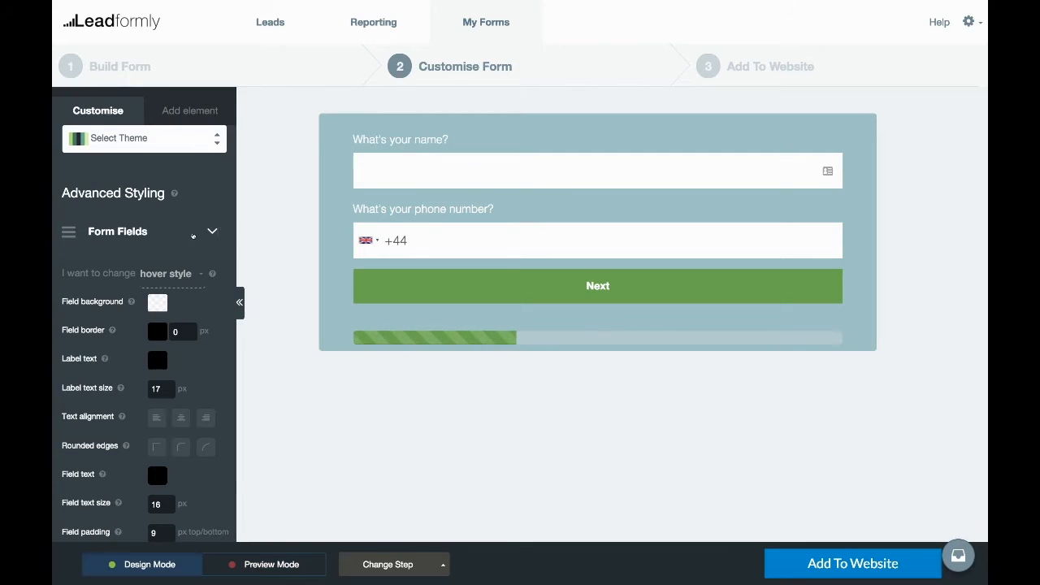
{"action": "left_click", "coordinate": [193, 236]}
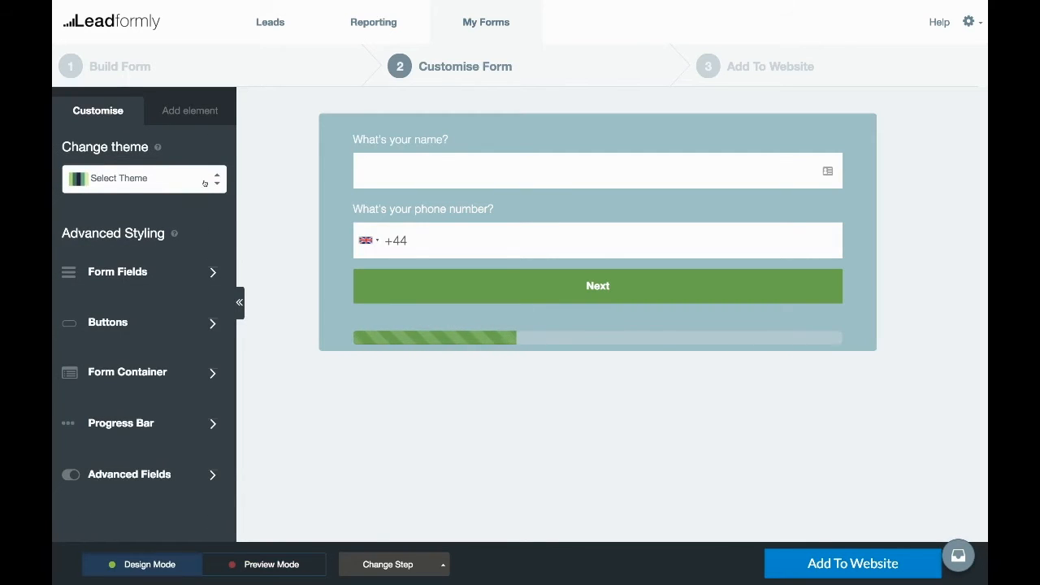
Step: Show the elements that can be added, and examine the headline and supporting text around the form on Venture Harbour's Request a Proposal page
{"action": "left_click", "coordinate": [187, 113]}
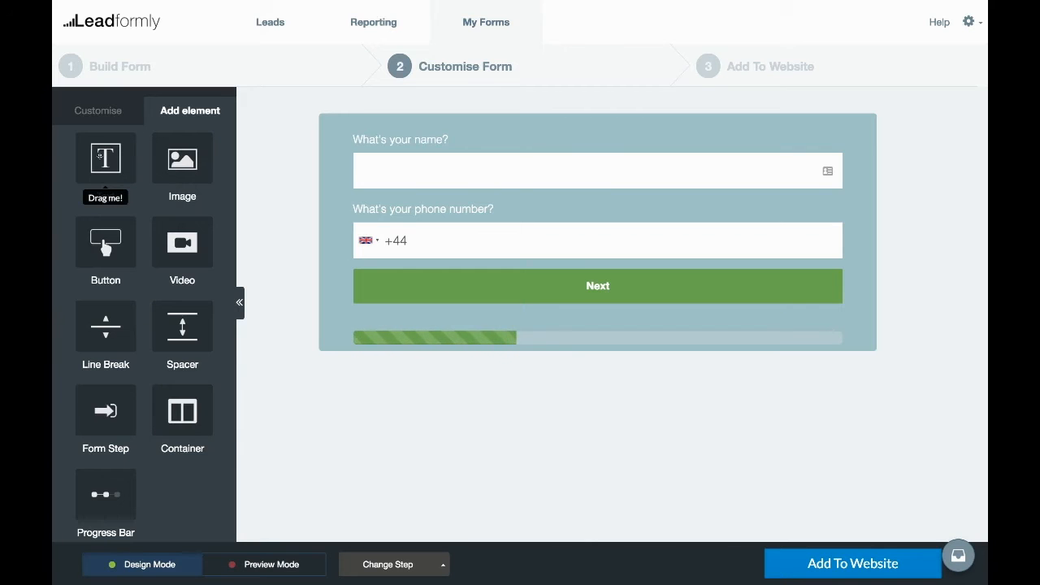
{"action": "mouse_move", "coordinate": [444, 4]}
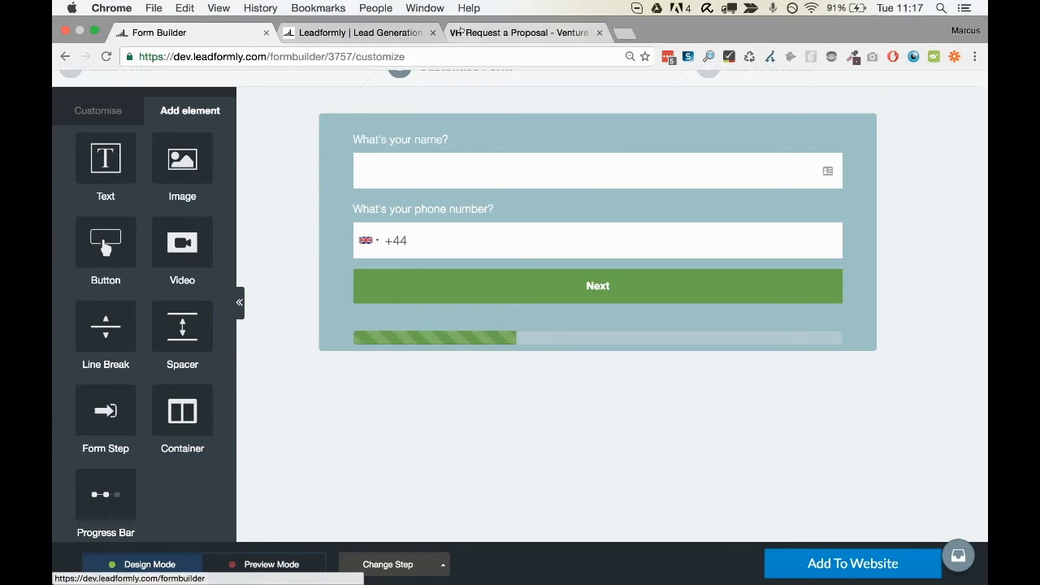
{"action": "left_click", "coordinate": [464, 33]}
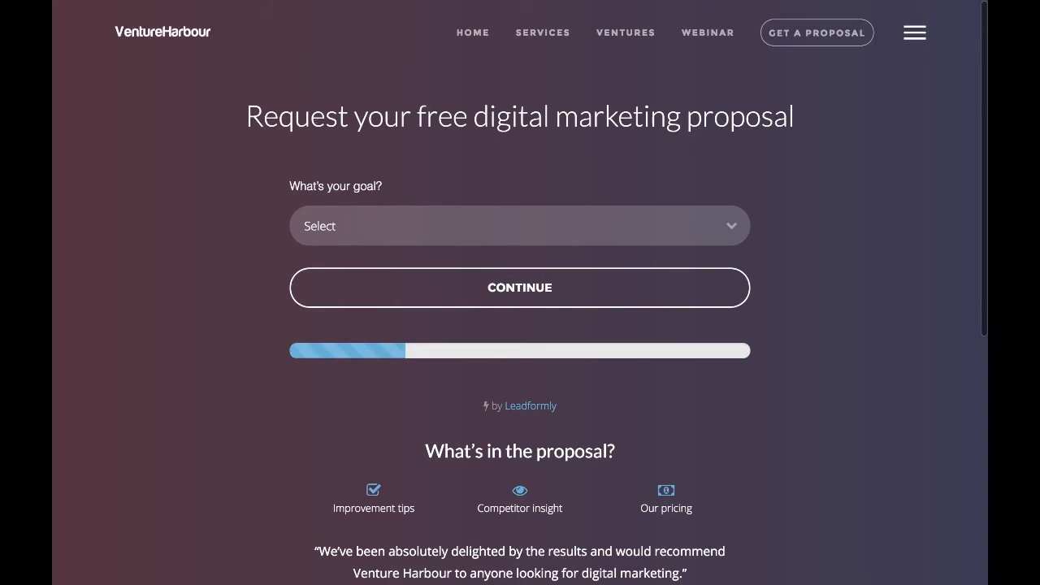
{"action": "left_click_drag", "start_coordinate": [310, 117], "coordinate": [687, 117]}
{"action": "scroll", "coordinate": [501, 408], "scroll_direction": "down", "scroll_amount": 1}
{"action": "left_click_drag", "start_coordinate": [426, 354], "coordinate": [673, 475]}
{"action": "scroll", "coordinate": [674, 509], "scroll_direction": "down", "scroll_amount": 1}
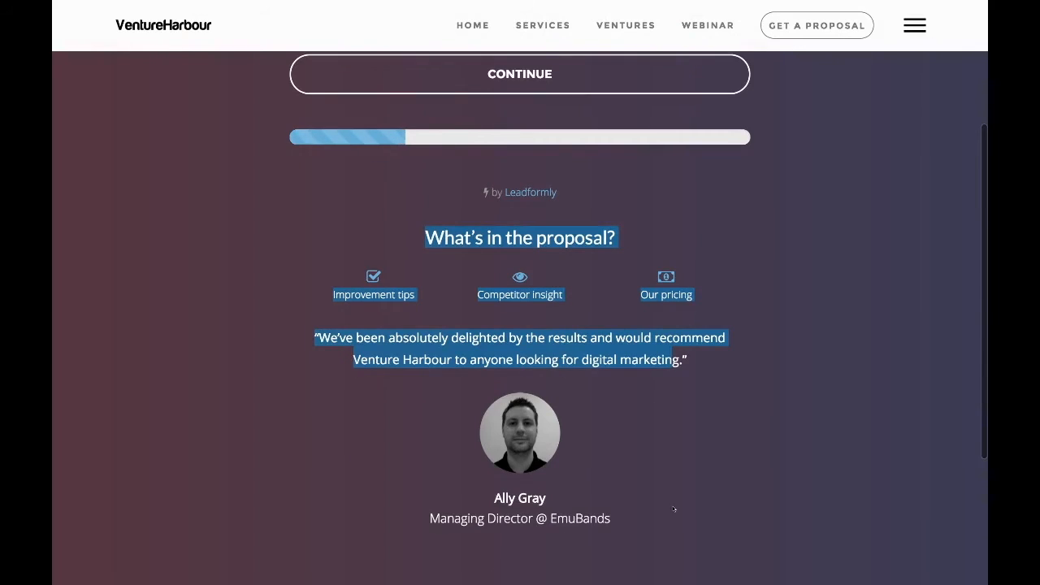
{"action": "scroll", "coordinate": [454, 158], "scroll_direction": "up", "scroll_amount": 3}
{"action": "left_click_drag", "start_coordinate": [822, 122], "coordinate": [780, 142]}
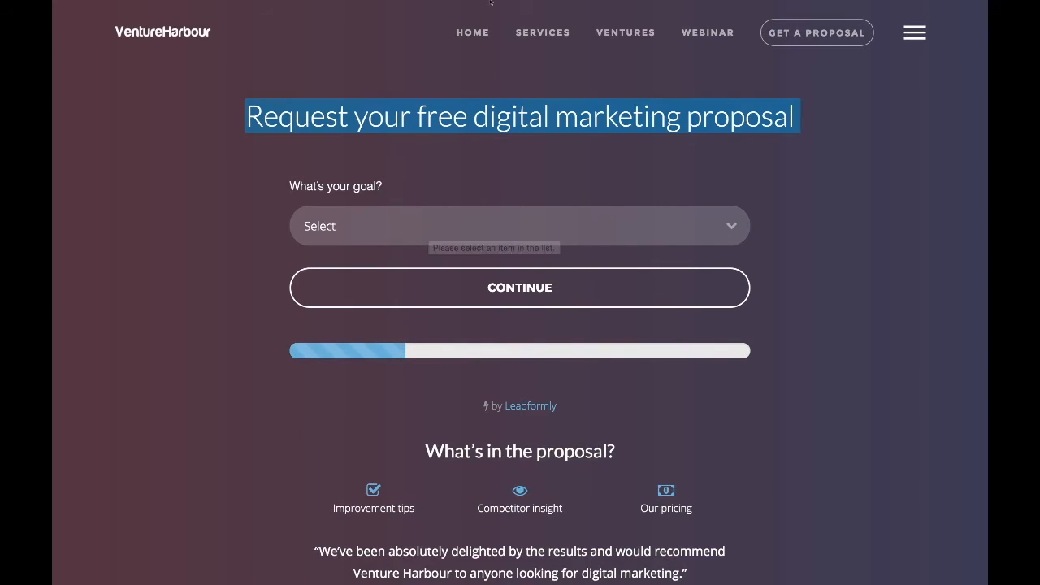
Step: Return to the Form Builder, add a text element above the name field and set its text to "This is a headline"
{"action": "left_click", "coordinate": [236, 33]}
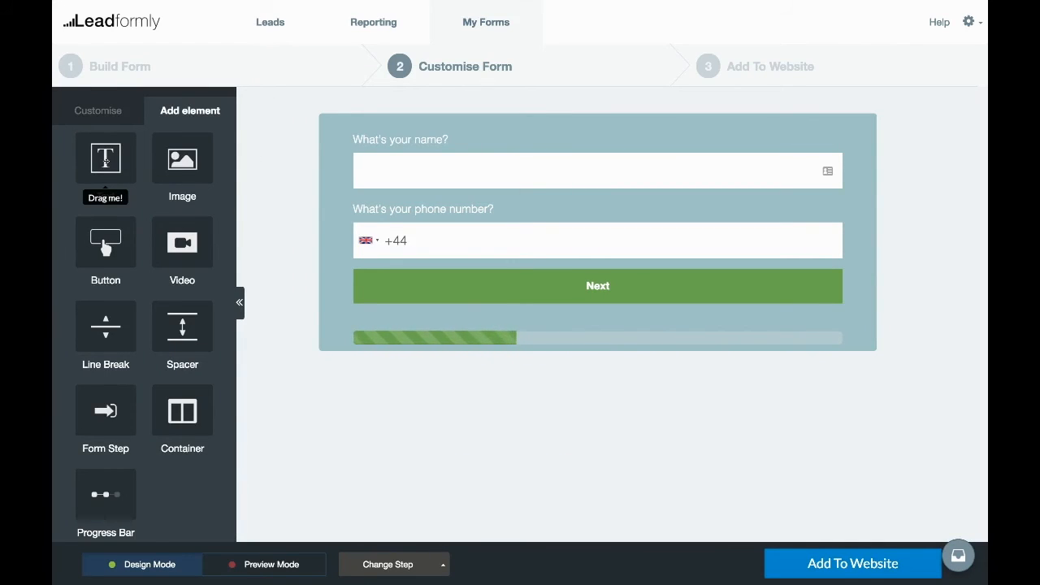
{"action": "left_click_drag", "start_coordinate": [114, 158], "coordinate": [424, 174]}
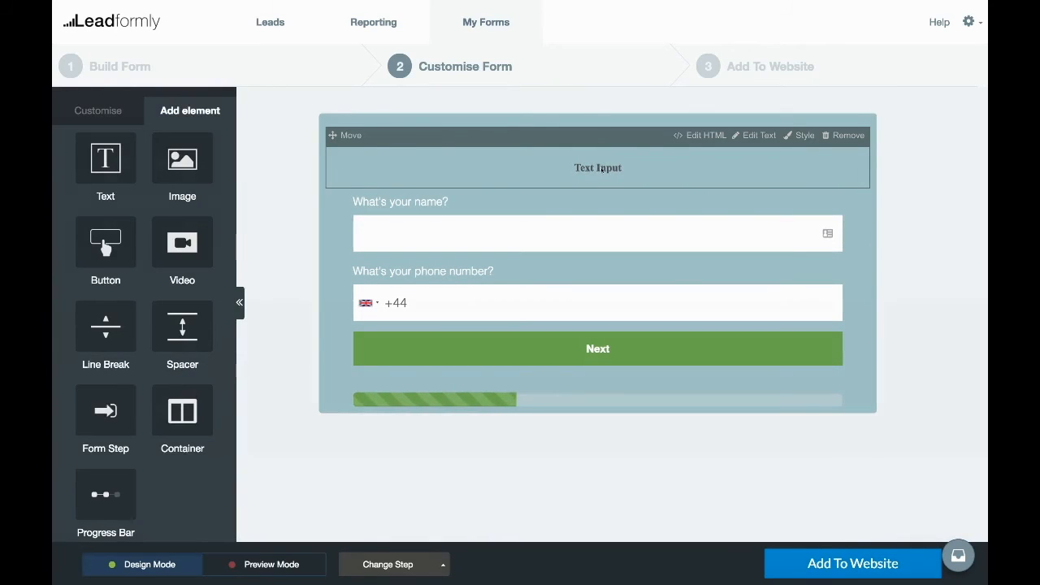
{"action": "left_click", "coordinate": [633, 167]}
{"action": "left_click", "coordinate": [662, 217]}
{"action": "triple_click", "coordinate": [664, 244]}
{"action": "type", "text": "Thisis a"}
{"action": "triple_click", "coordinate": [665, 244]}
{"action": "type", "text": "This is a headline"}
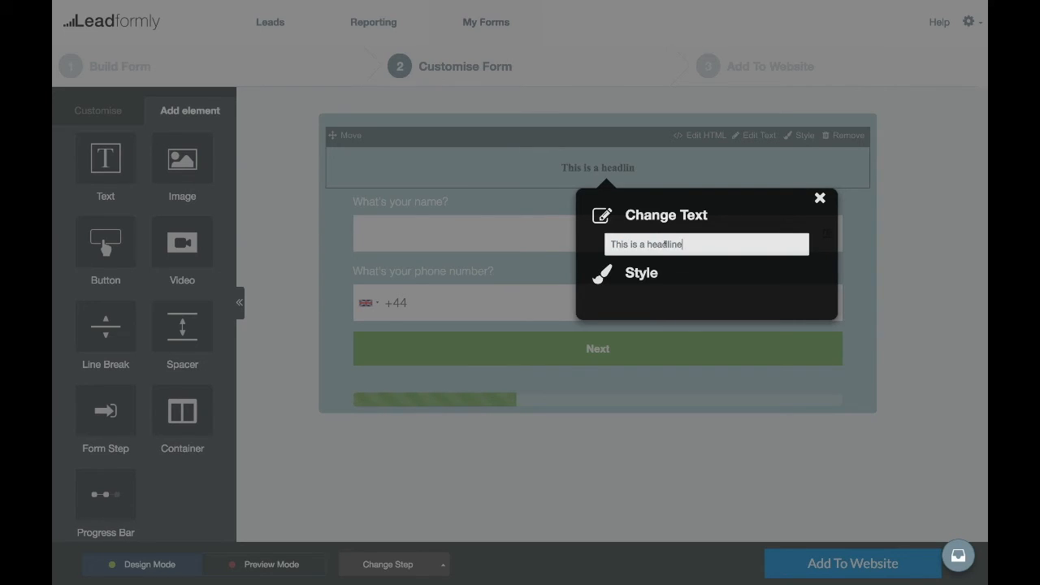
Step: Set the headline's text color to white and add a custom font-size property of 30px
{"action": "left_click", "coordinate": [645, 273]}
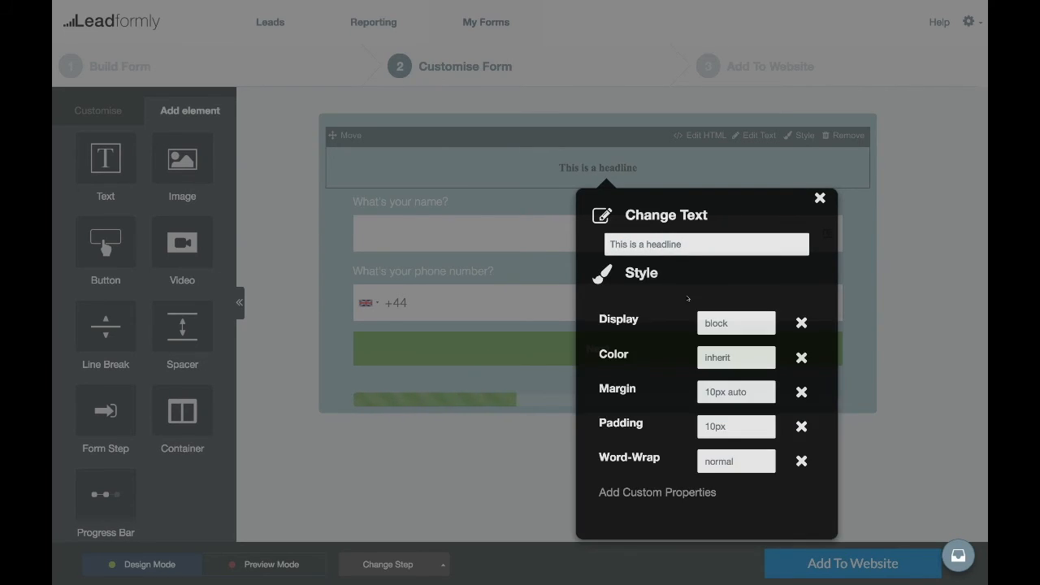
{"action": "double_click", "coordinate": [719, 358]}
{"action": "type", "text": "white"}
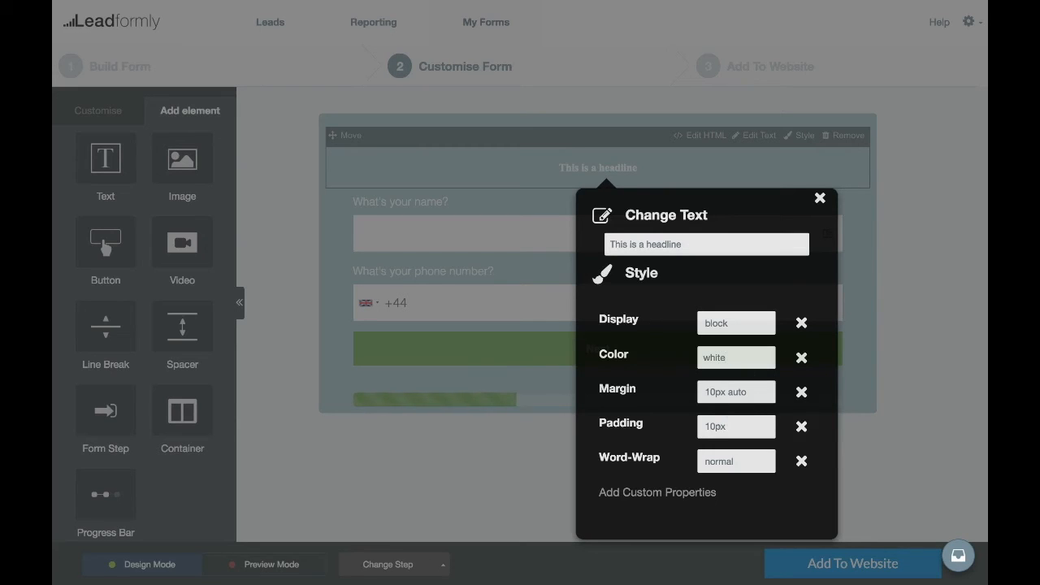
{"action": "left_click", "coordinate": [638, 493]}
{"action": "type", "text": "font-size"}
{"action": "key", "text": "Tab"}
{"action": "type", "text": "30px"}
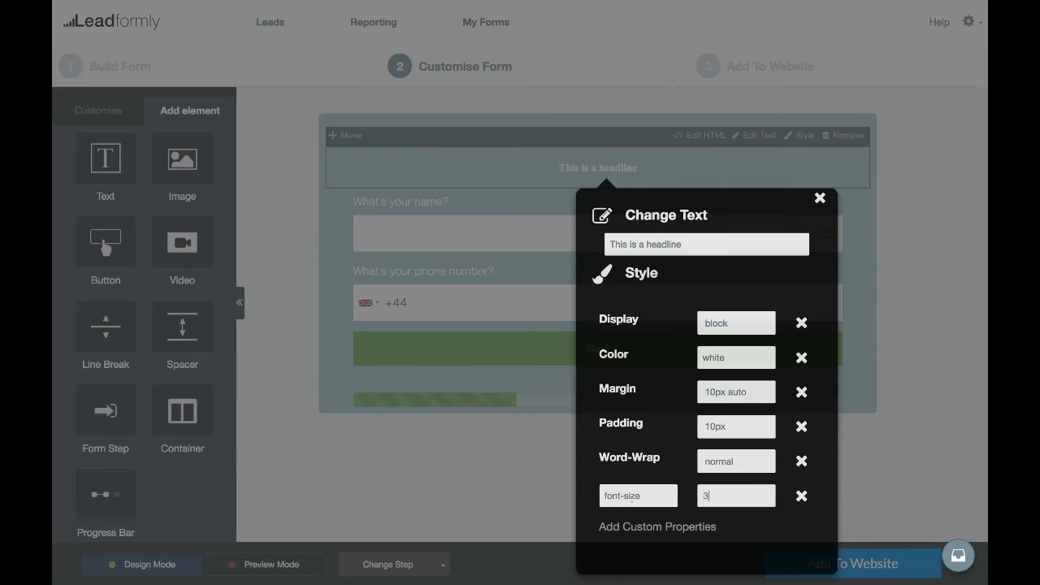
Step: Add a custom font-family property with the value arial to the headline and close its style settings
{"action": "left_click", "coordinate": [654, 527]}
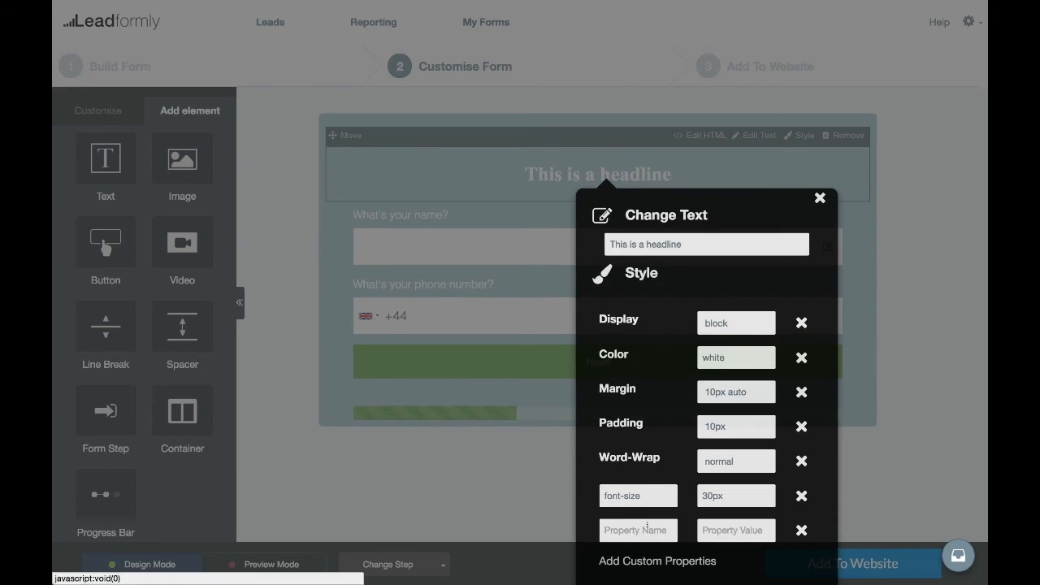
{"action": "left_click", "coordinate": [638, 530]}
{"action": "type", "text": "font-family"}
{"action": "key", "text": "Tab"}
{"action": "type", "text": "arial"}
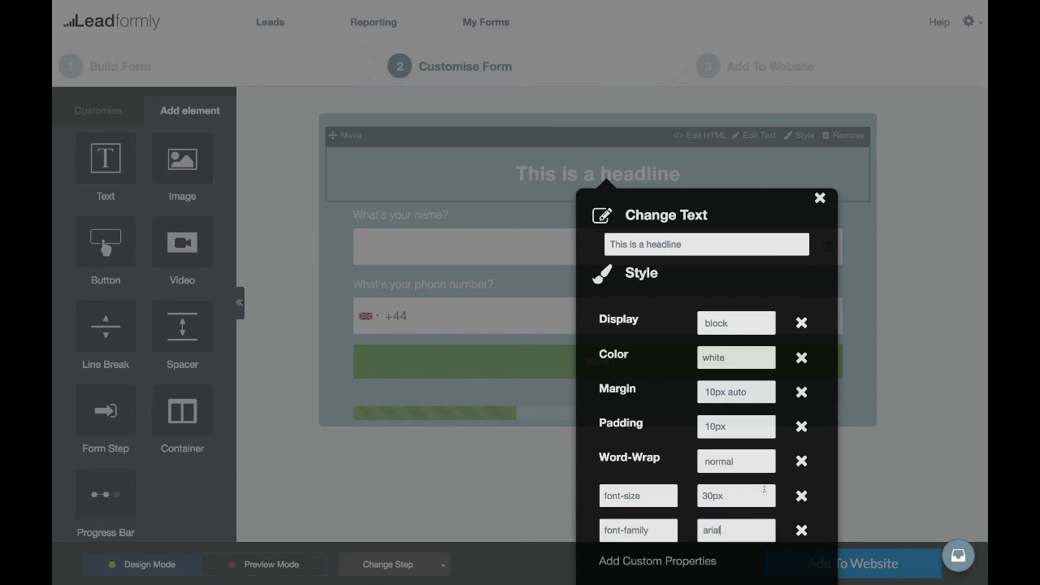
{"action": "left_click", "coordinate": [510, 453]}
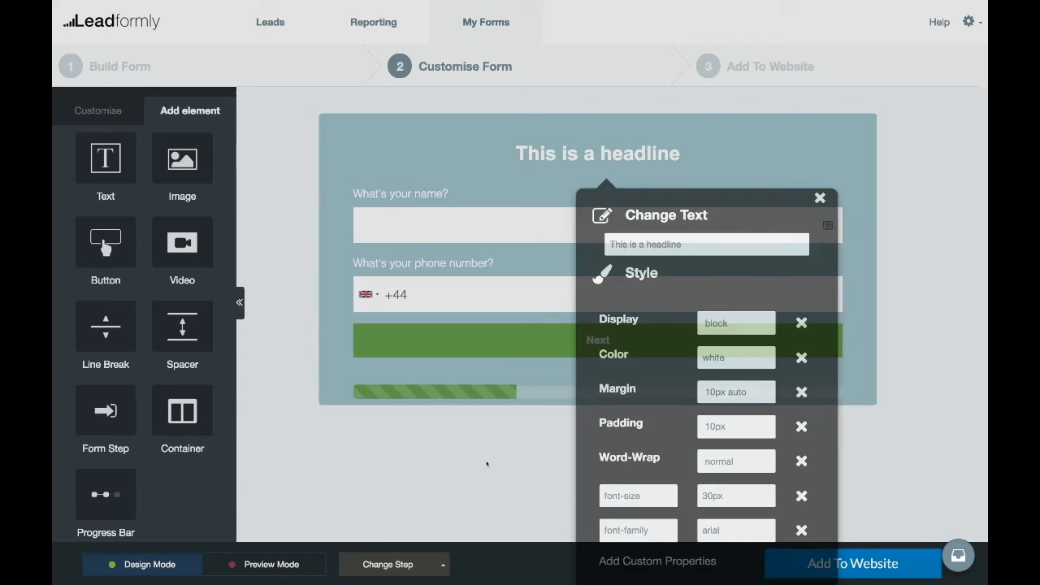
Step: Try placing an image element between the headline and the name field, and cancel the image upload
{"action": "left_click_drag", "start_coordinate": [182, 162], "coordinate": [462, 218]}
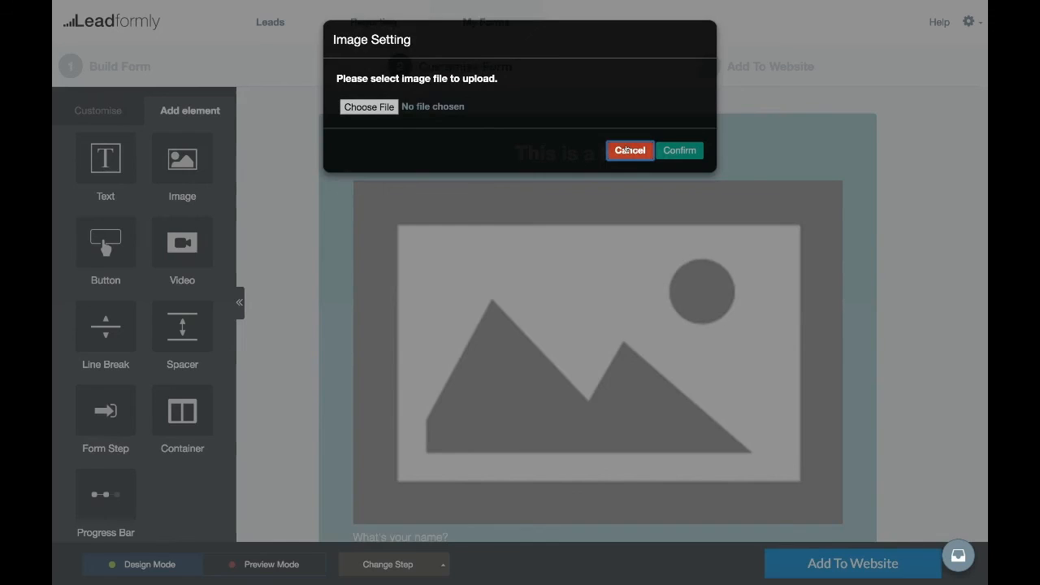
{"action": "left_click", "coordinate": [627, 149]}
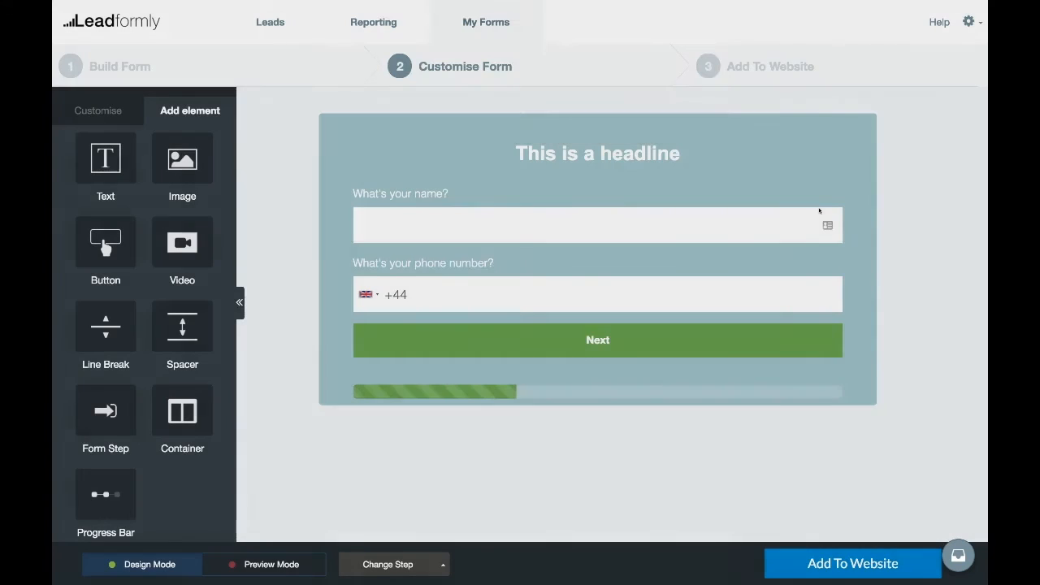